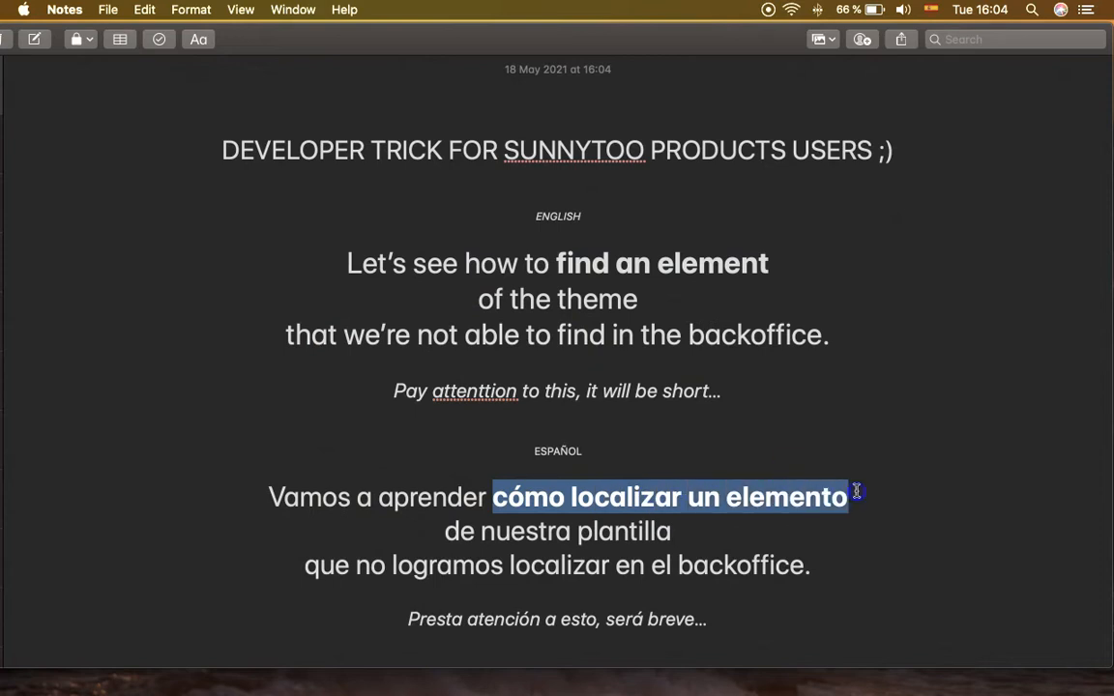
{"action": "left_click_drag", "start_coordinate": [363, 569], "coordinate": [862, 562]}
{"action": "left_click", "coordinate": [880, 560]}
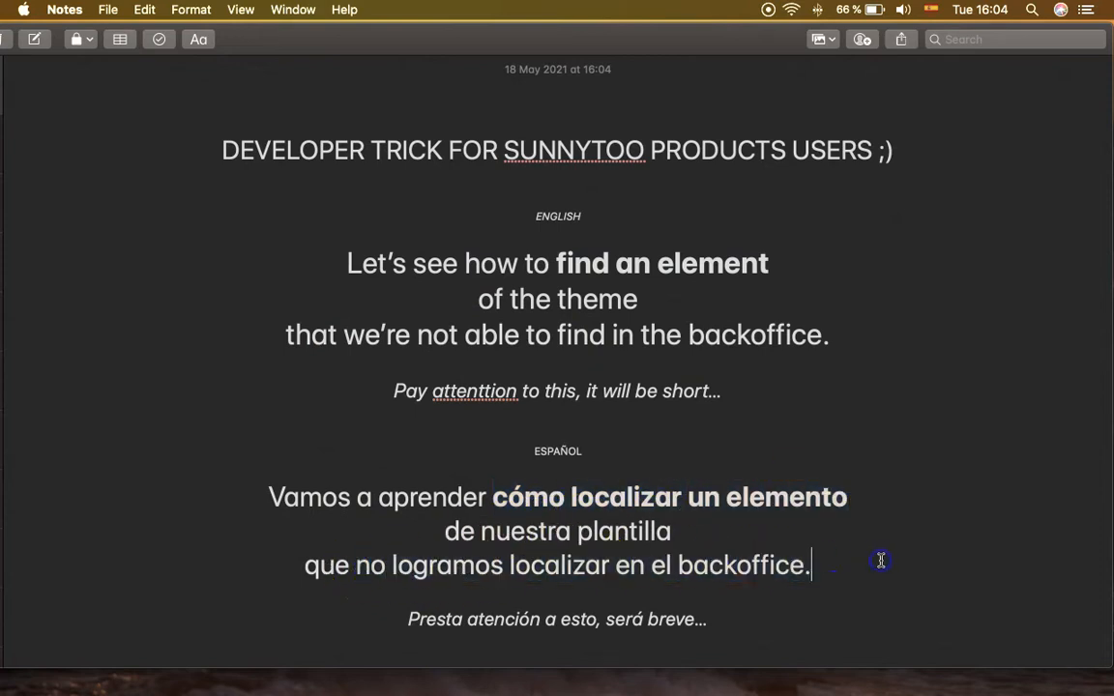
Step: Switch to the store's home page in Chrome and inspect the first product's title in the "Me Lo Quitan De Las Manos" block
{"action": "key", "text": "ctrl+Right"}
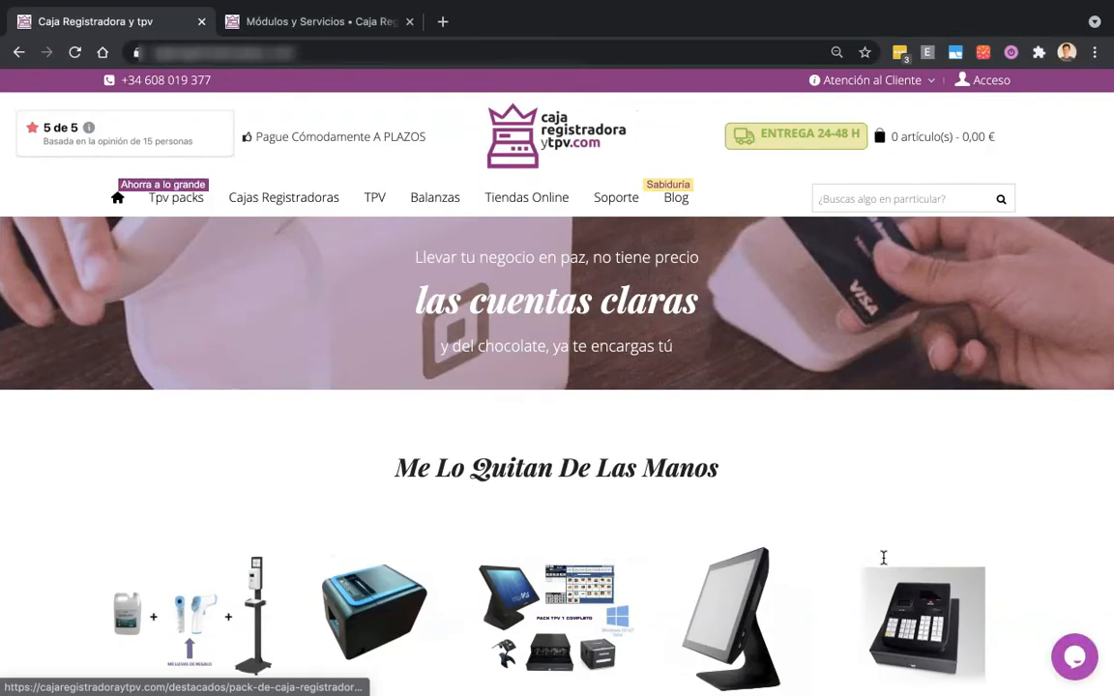
{"action": "scroll", "coordinate": [37, 381], "scroll_direction": "down", "scroll_amount": 1}
{"action": "scroll", "coordinate": [37, 380], "scroll_direction": "down", "scroll_amount": 5}
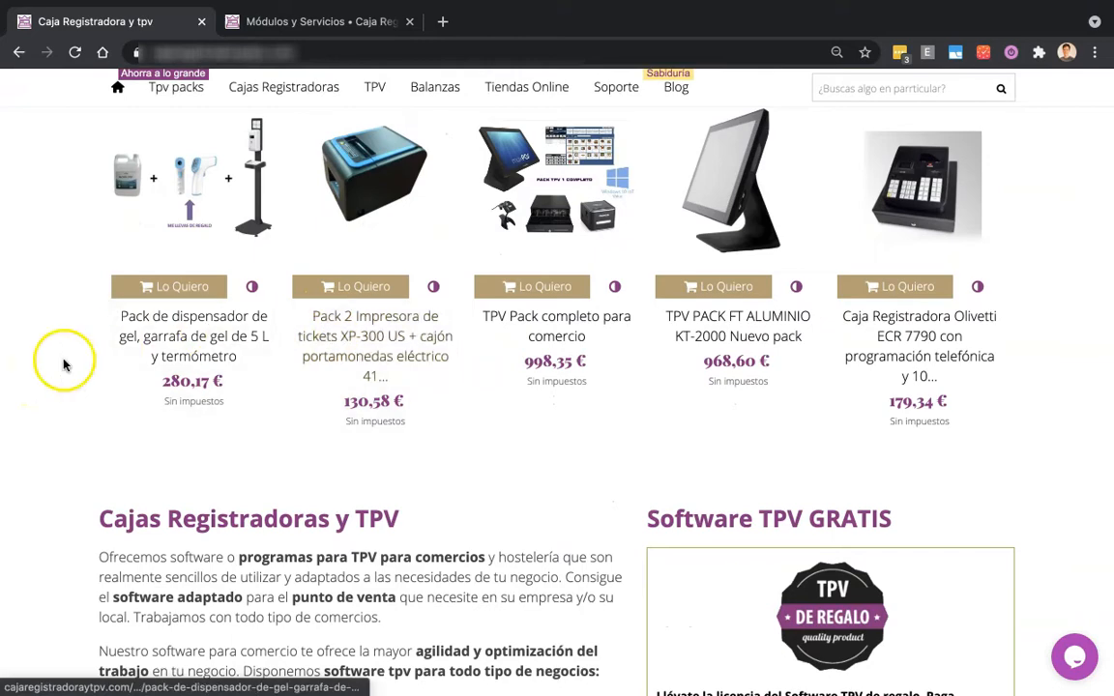
{"action": "scroll", "coordinate": [62, 363], "scroll_direction": "up", "scroll_amount": 3}
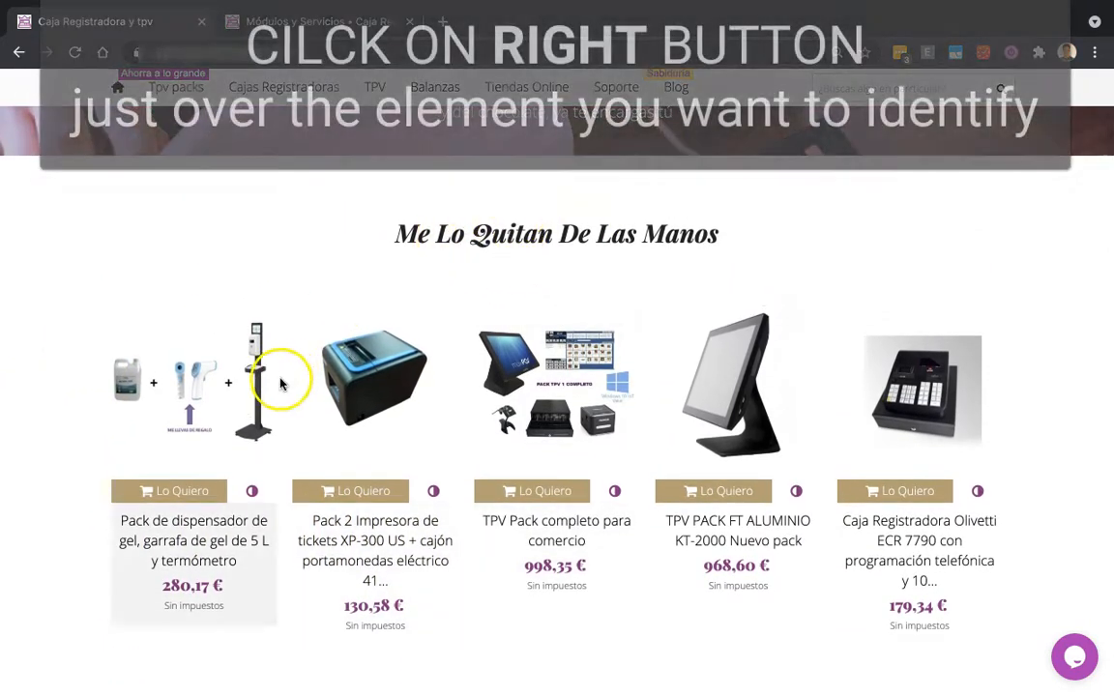
{"action": "right_click", "coordinate": [215, 553]}
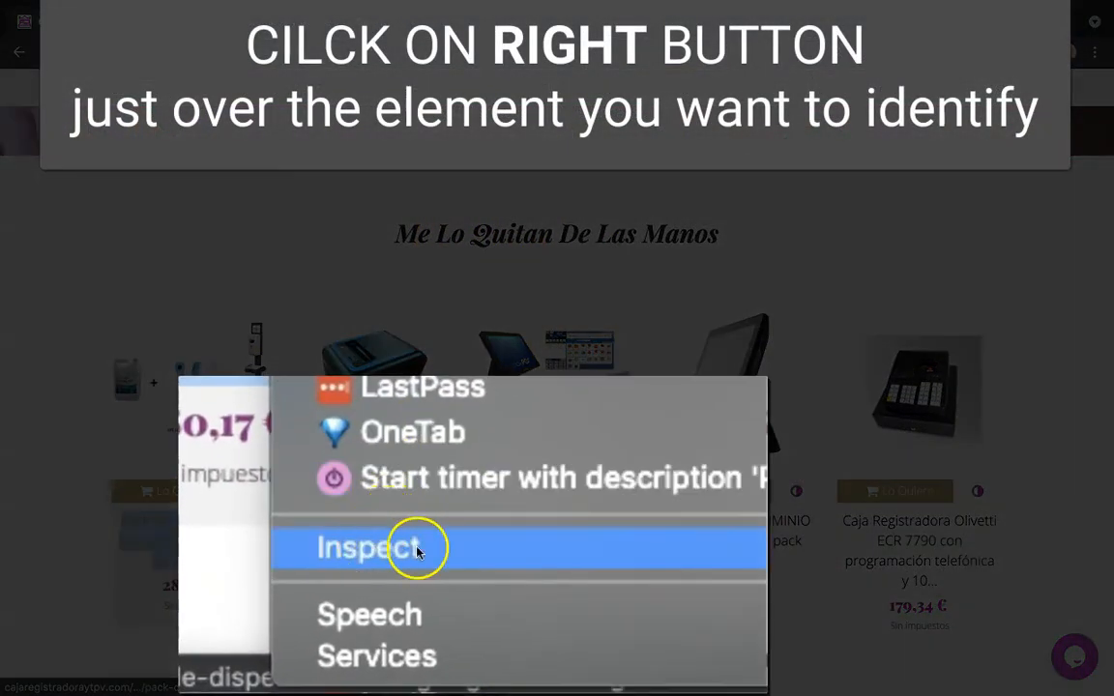
{"action": "left_click", "coordinate": [387, 557]}
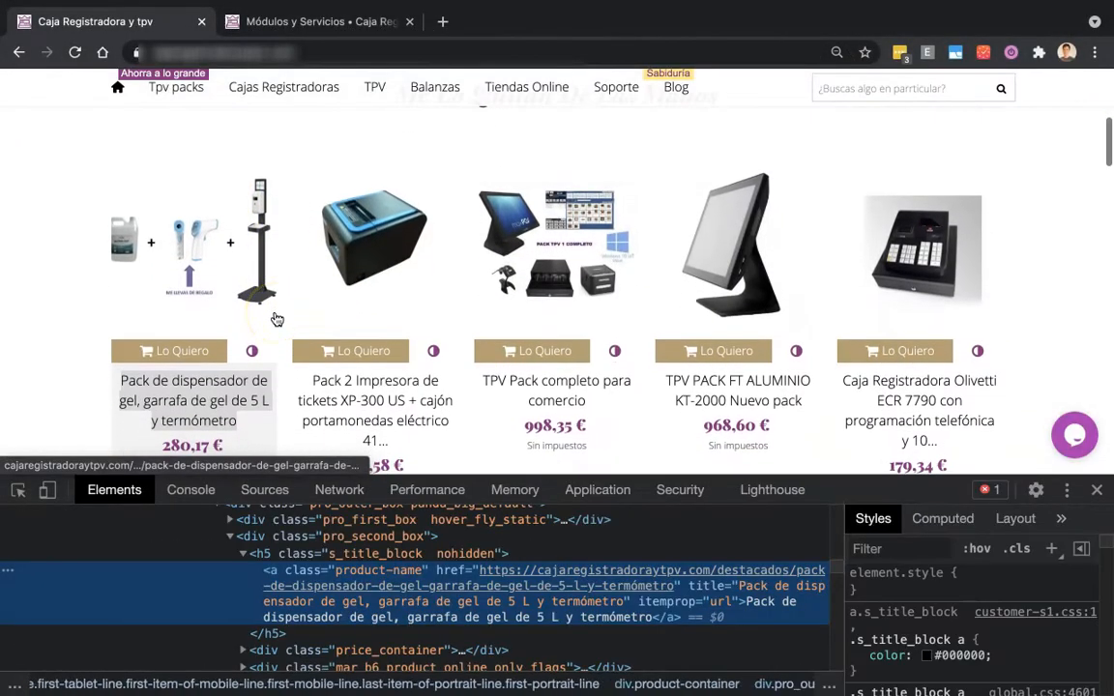
Step: Trace the element tree upward from the product title and select the grey "MODULE Featured Products slider" comment
{"action": "scroll", "coordinate": [53, 388], "scroll_direction": "down", "scroll_amount": 1}
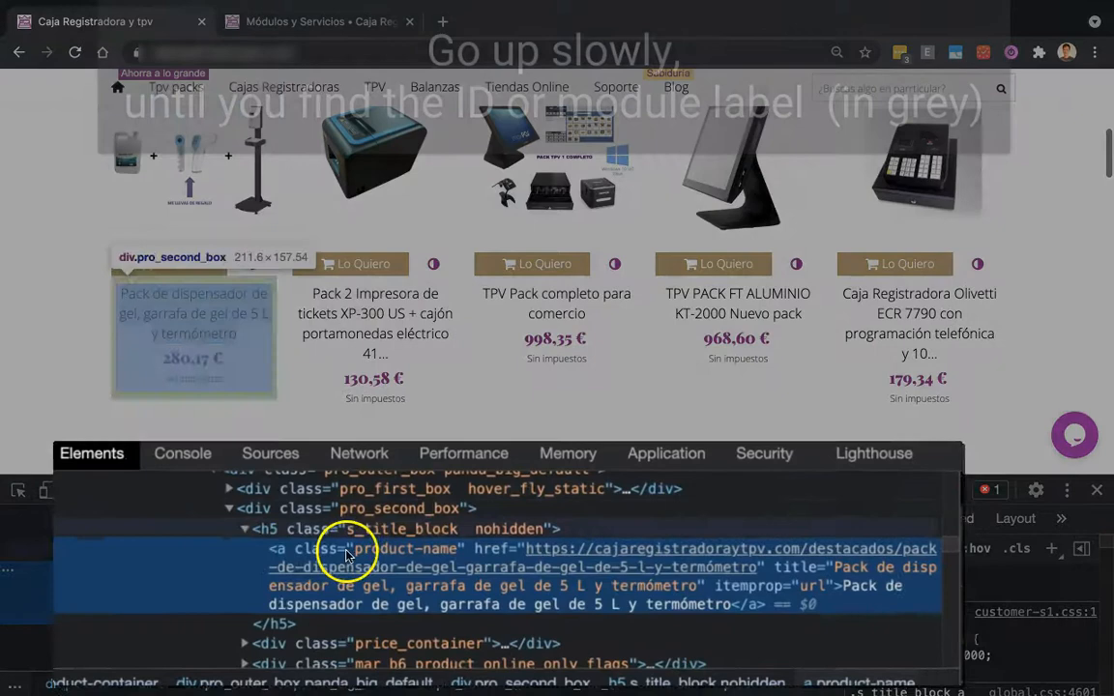
{"action": "scroll", "coordinate": [411, 526], "scroll_direction": "up", "scroll_amount": 1}
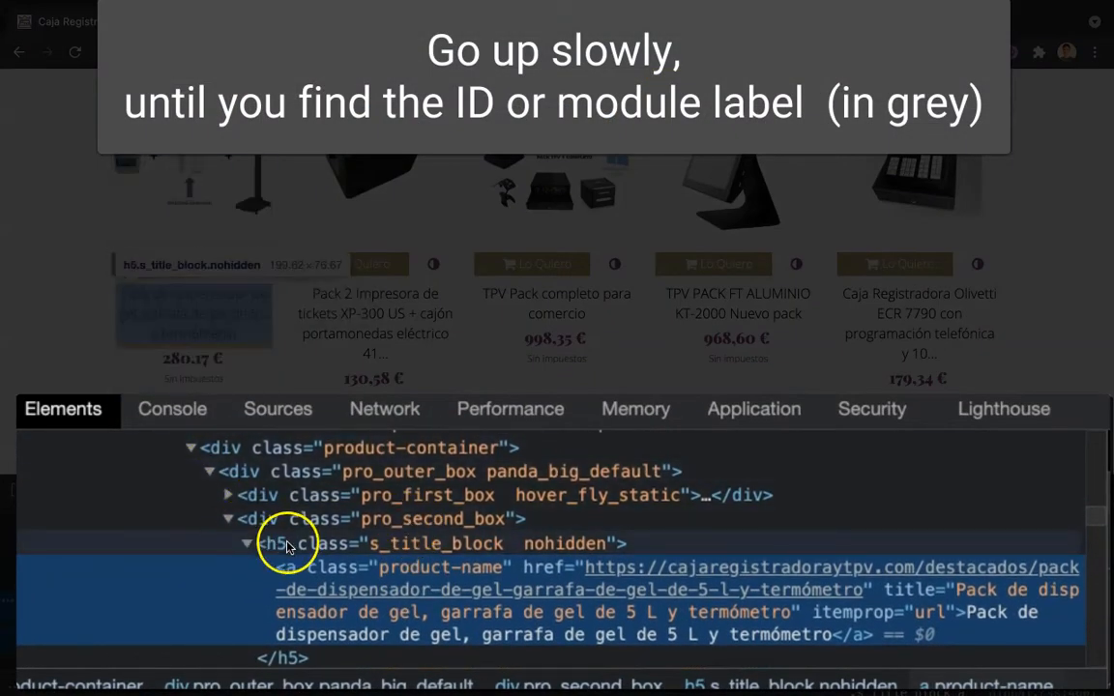
{"action": "scroll", "coordinate": [280, 536], "scroll_direction": "up", "scroll_amount": 3}
{"action": "scroll", "coordinate": [290, 548], "scroll_direction": "up", "scroll_amount": 3}
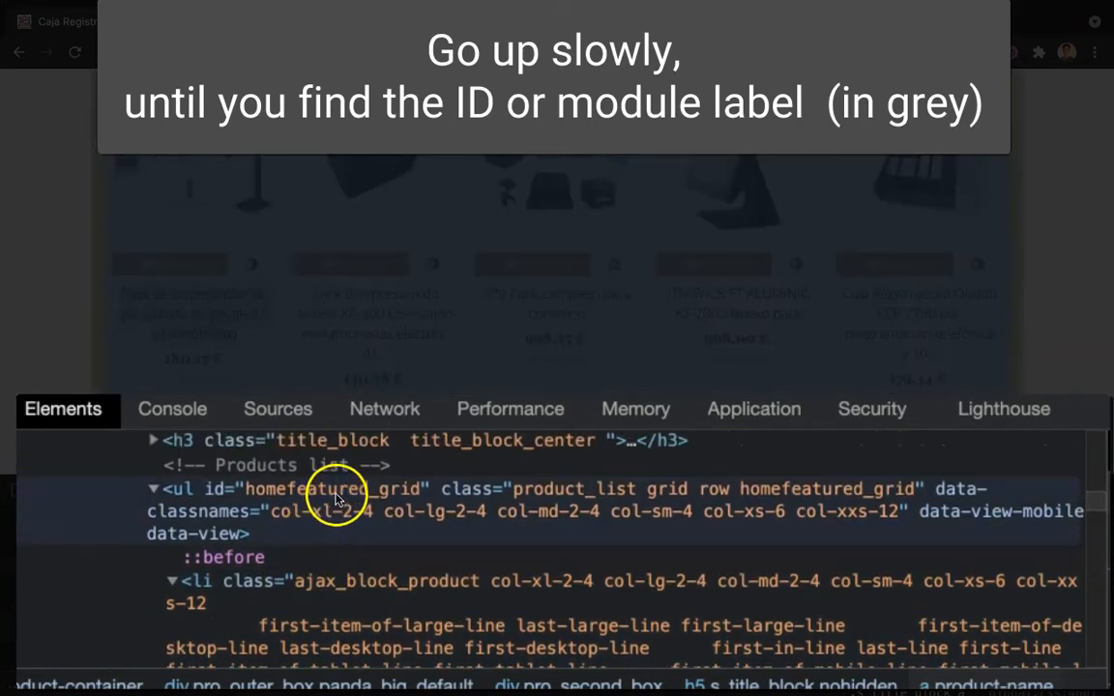
{"action": "left_click", "coordinate": [338, 495]}
{"action": "scroll", "coordinate": [338, 495], "scroll_direction": "up", "scroll_amount": 3}
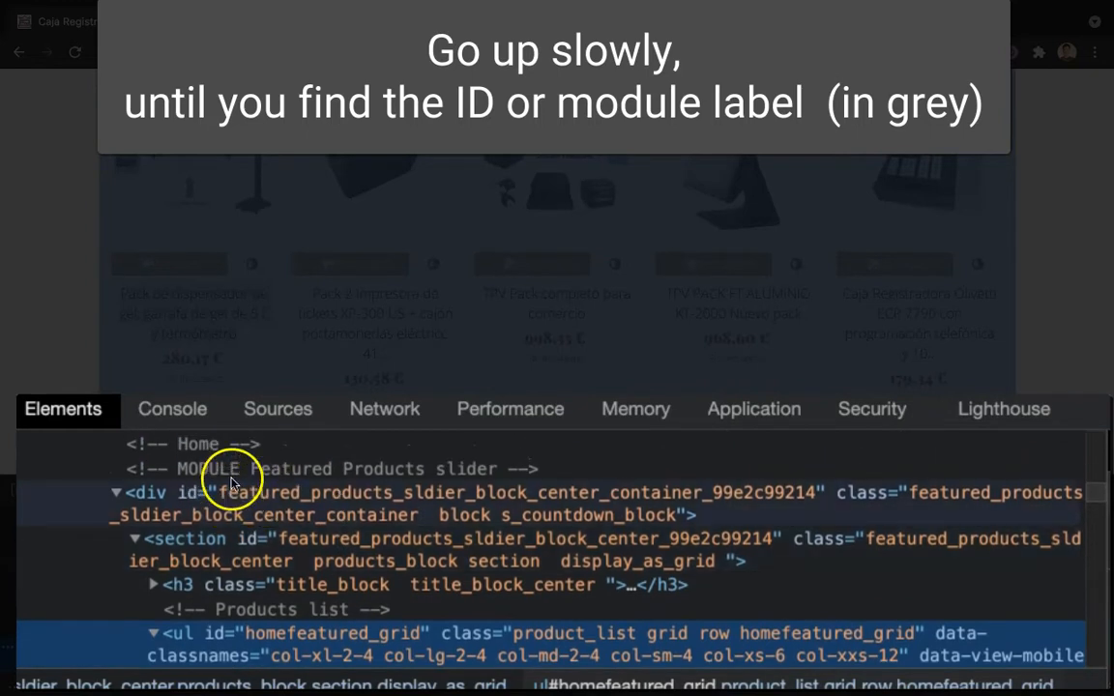
{"action": "left_click", "coordinate": [182, 472]}
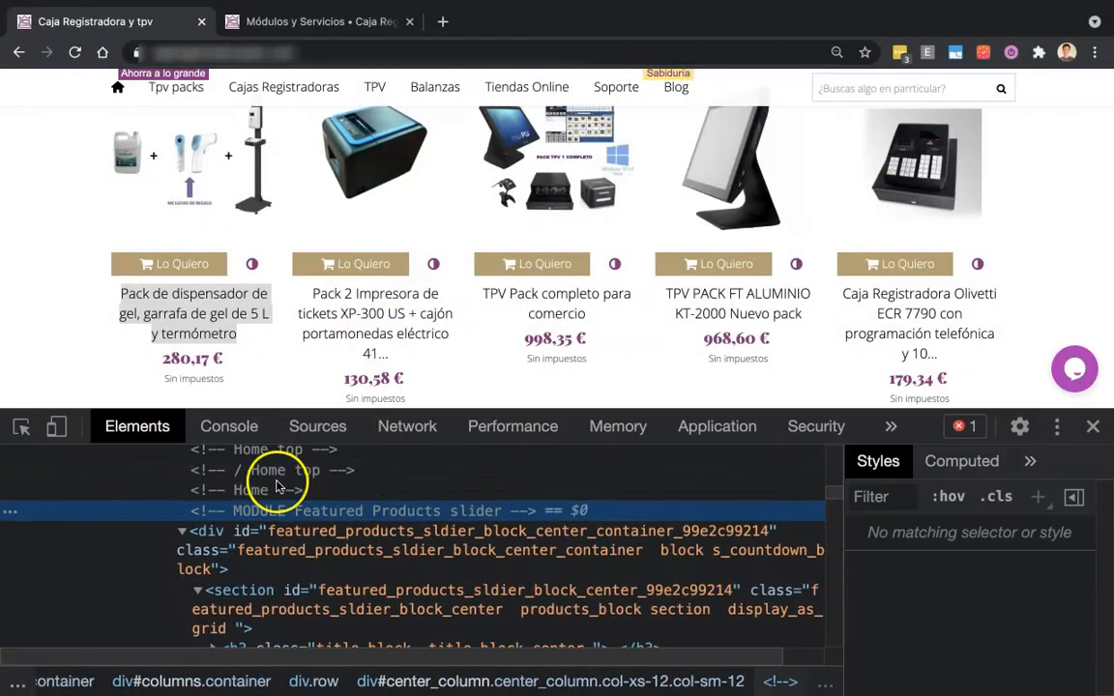
Step: Search the back office module list for "featured" and open the Featured products slider's configuration
{"action": "left_click", "coordinate": [333, 22]}
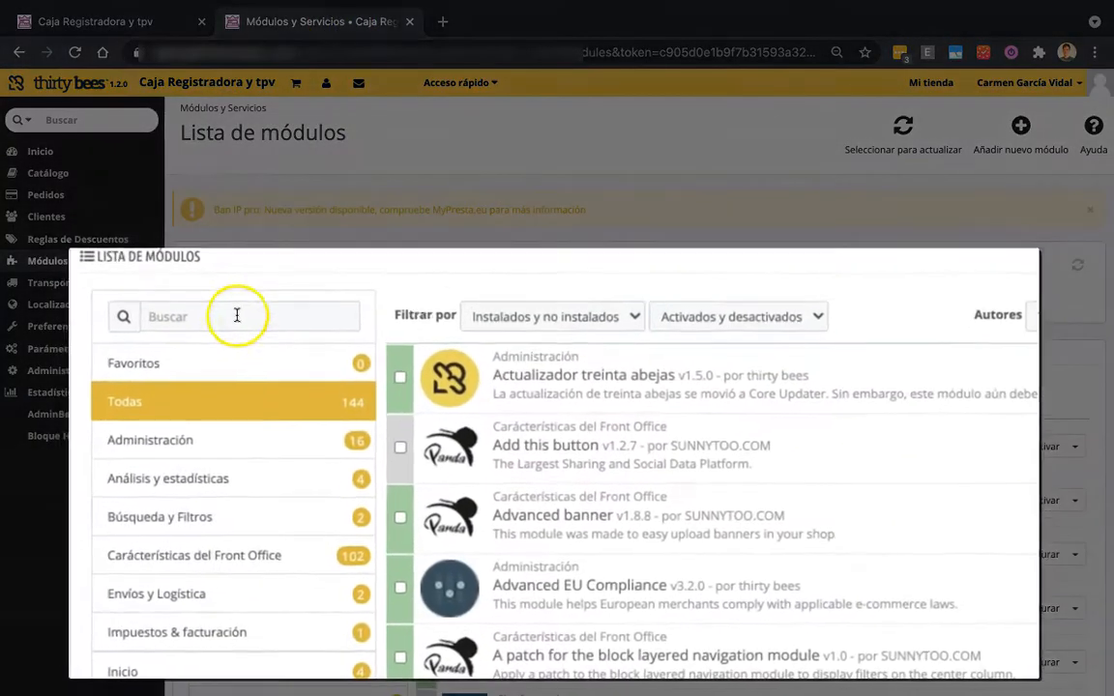
{"action": "left_click", "coordinate": [280, 378]}
{"action": "type", "text": "feature"}
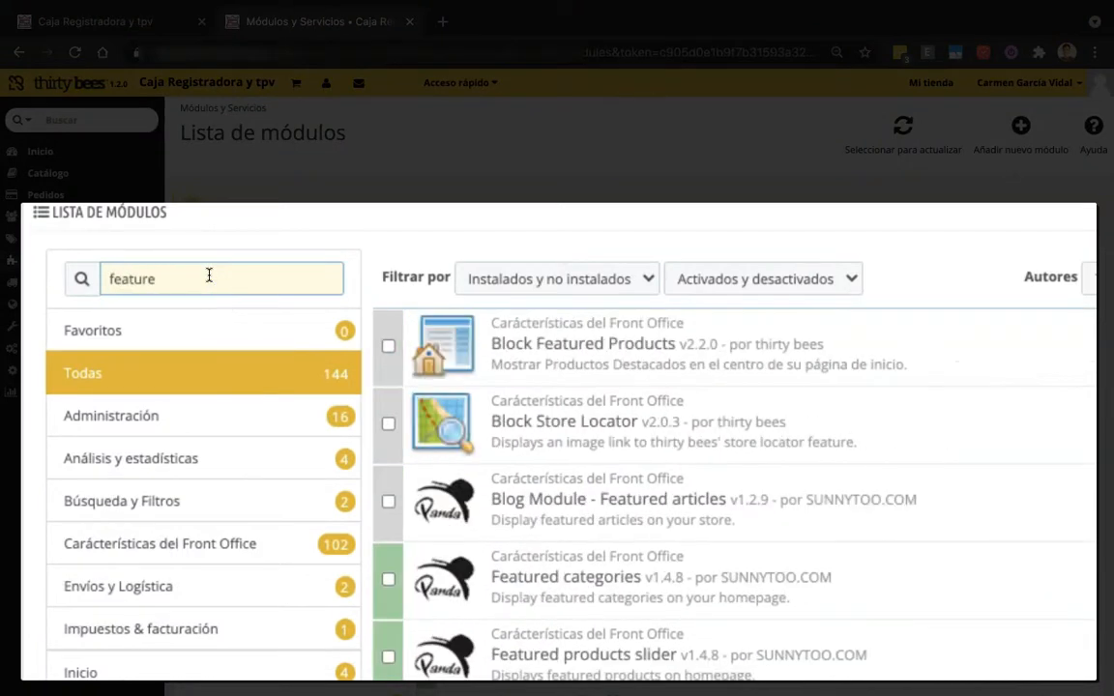
{"action": "type", "text": "d"}
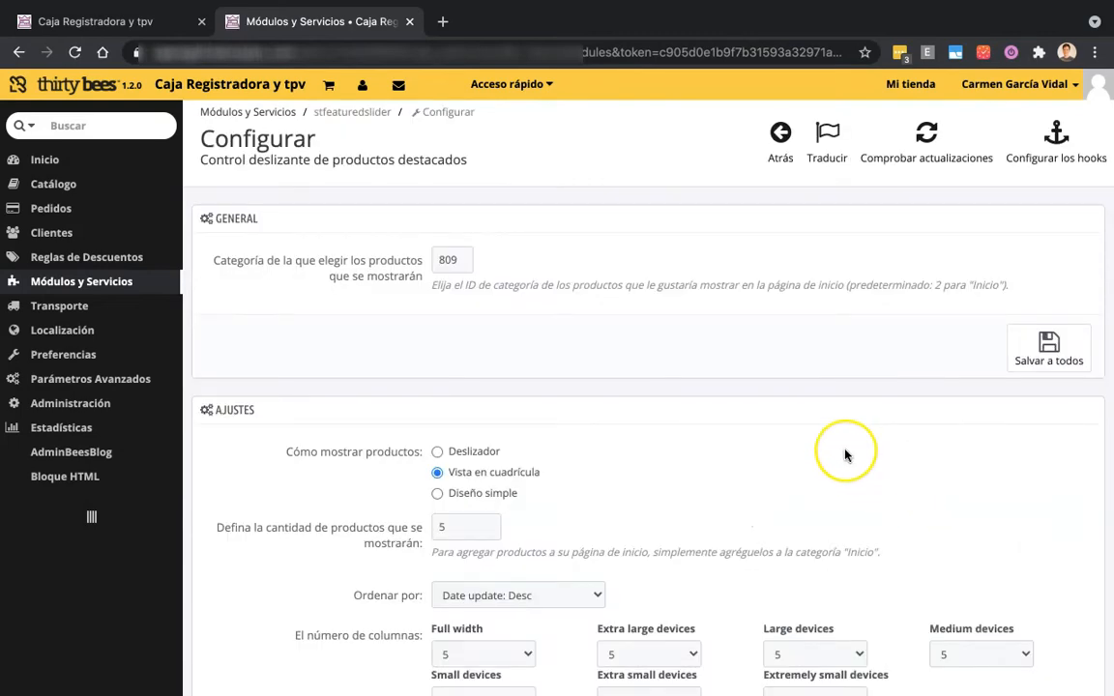
Step: Review the Featured products slider's settings and the hooks selected for displaying it
{"action": "scroll", "coordinate": [845, 455], "scroll_direction": "down", "scroll_amount": 10}
{"action": "scroll", "coordinate": [844, 454], "scroll_direction": "down", "scroll_amount": 20}
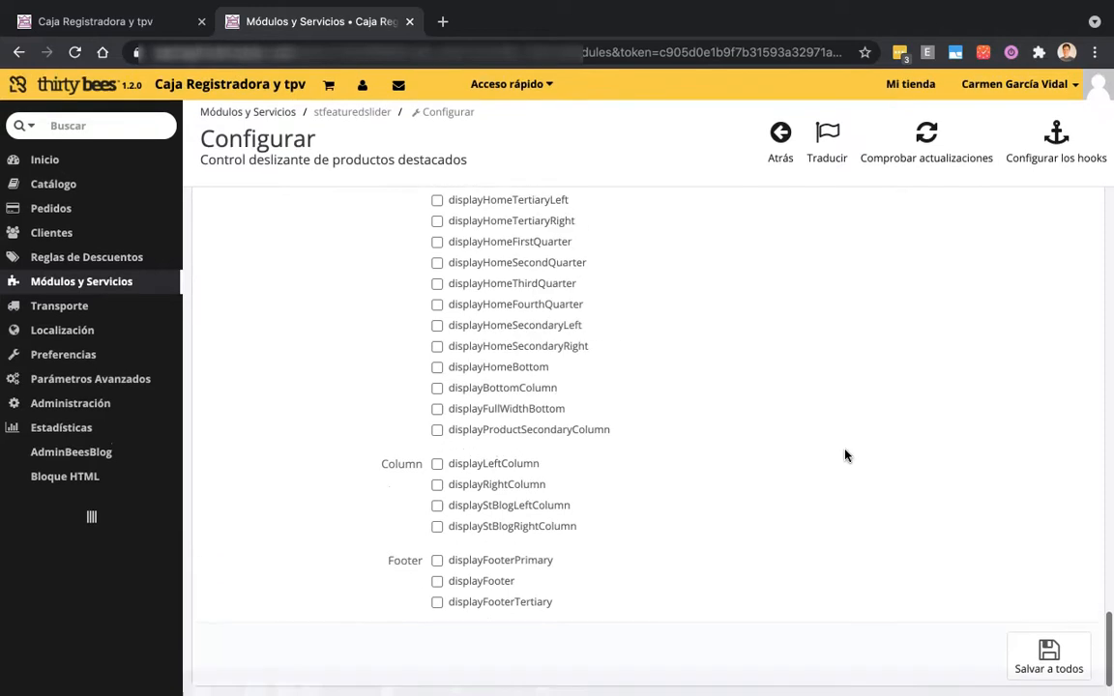
{"action": "scroll", "coordinate": [845, 454], "scroll_direction": "up", "scroll_amount": 5}
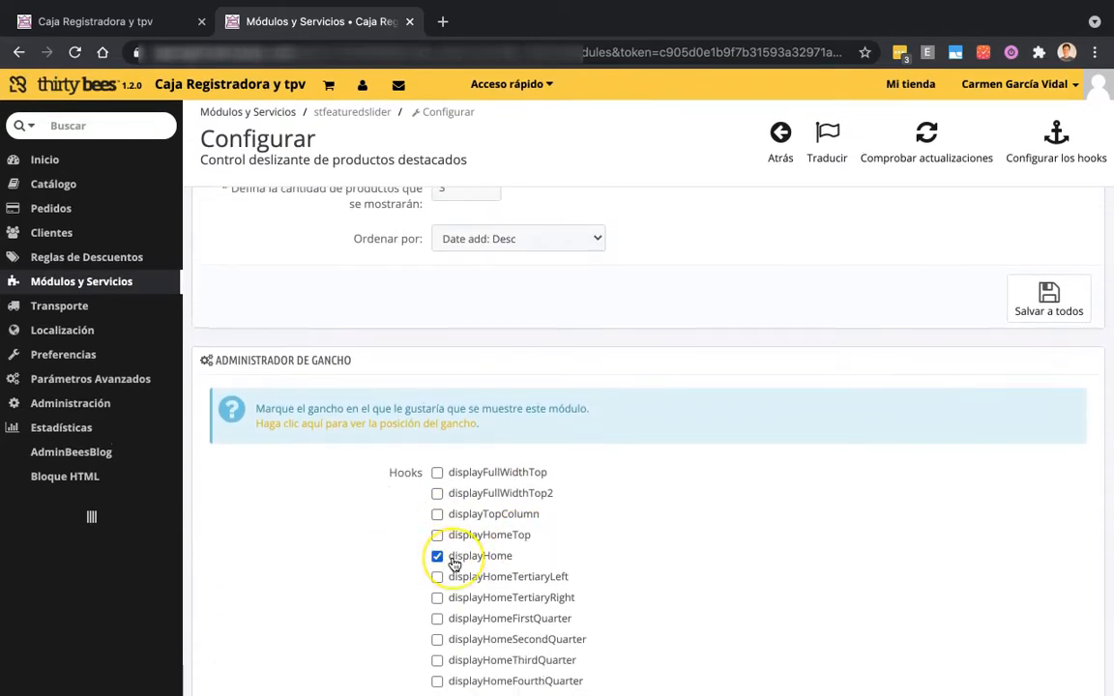
{"action": "key", "text": "super+plus"}
{"action": "scroll", "coordinate": [481, 544], "scroll_direction": "down", "scroll_amount": 15}
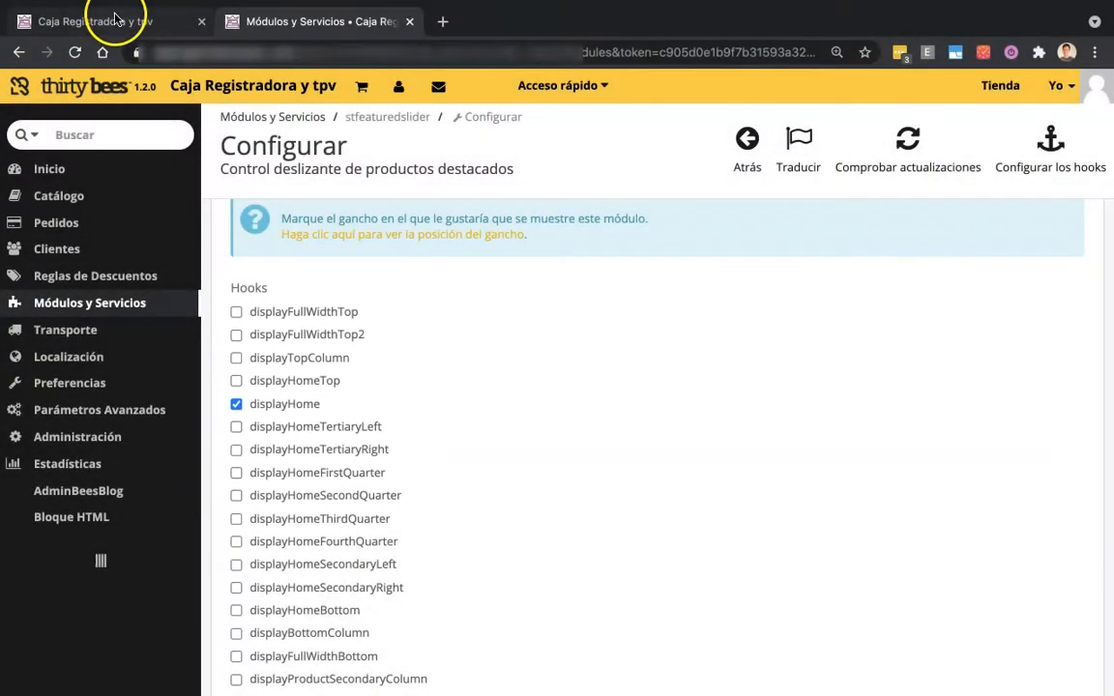
Step: Return to the store's home page and close the developer tools
{"action": "left_click", "coordinate": [114, 20]}
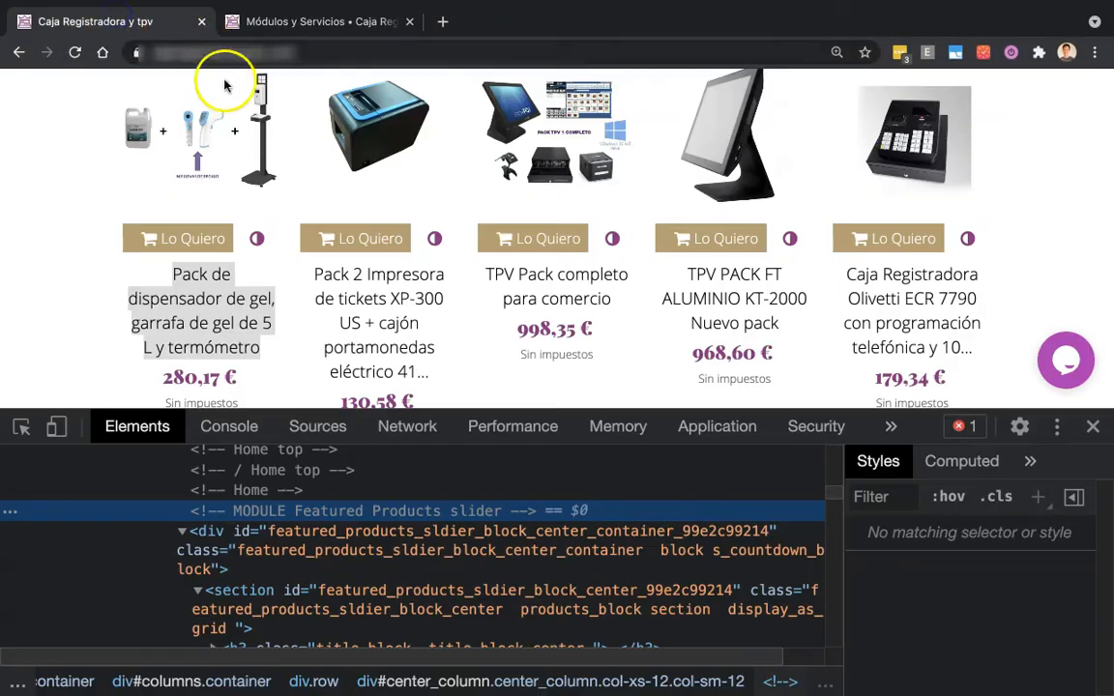
{"action": "left_click", "coordinate": [1094, 426]}
Step: Create a new note reading "Another one :)" in Notes and go back to Chrome
{"action": "key", "text": "ctrl+Left"}
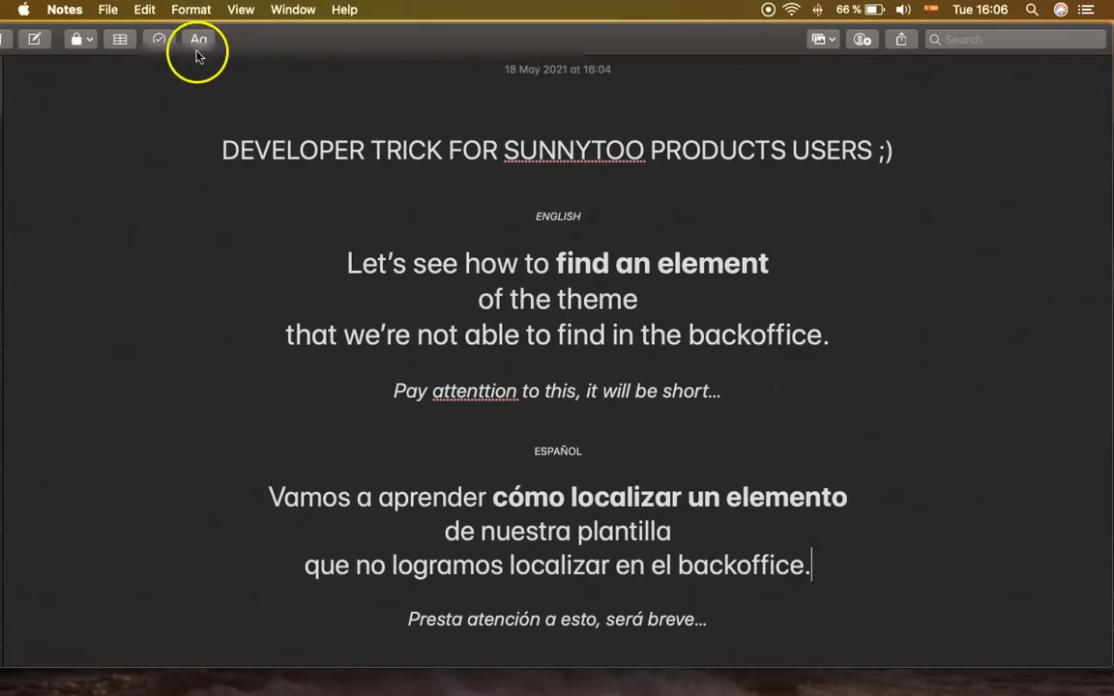
{"action": "left_click", "coordinate": [34, 39]}
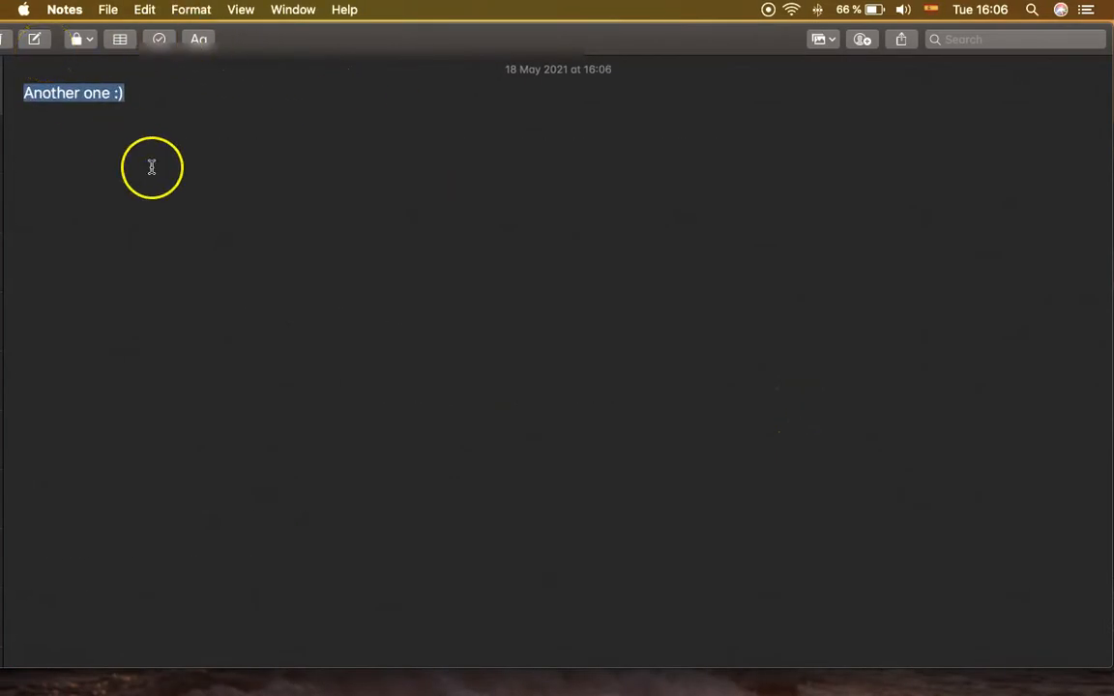
{"action": "key", "text": "ctrl+Right"}
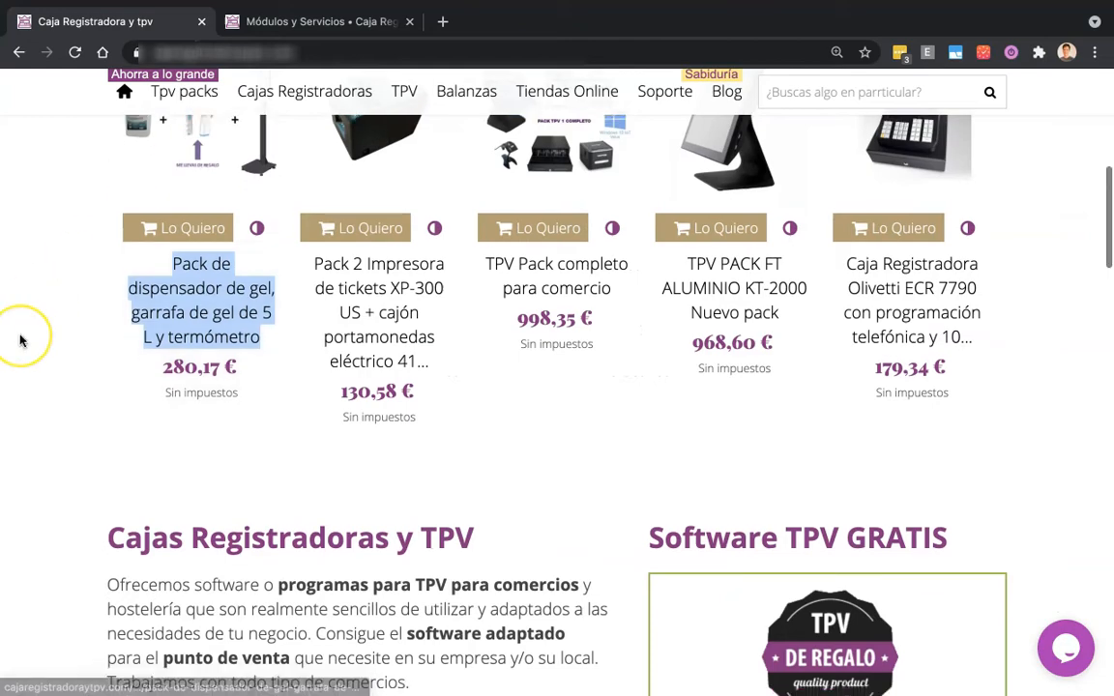
Step: Inspect the TPV category image in the "Quizá estés buscando esto:" block
{"action": "scroll", "coordinate": [20, 340], "scroll_direction": "down", "scroll_amount": 3}
{"action": "scroll", "coordinate": [21, 340], "scroll_direction": "down", "scroll_amount": 6}
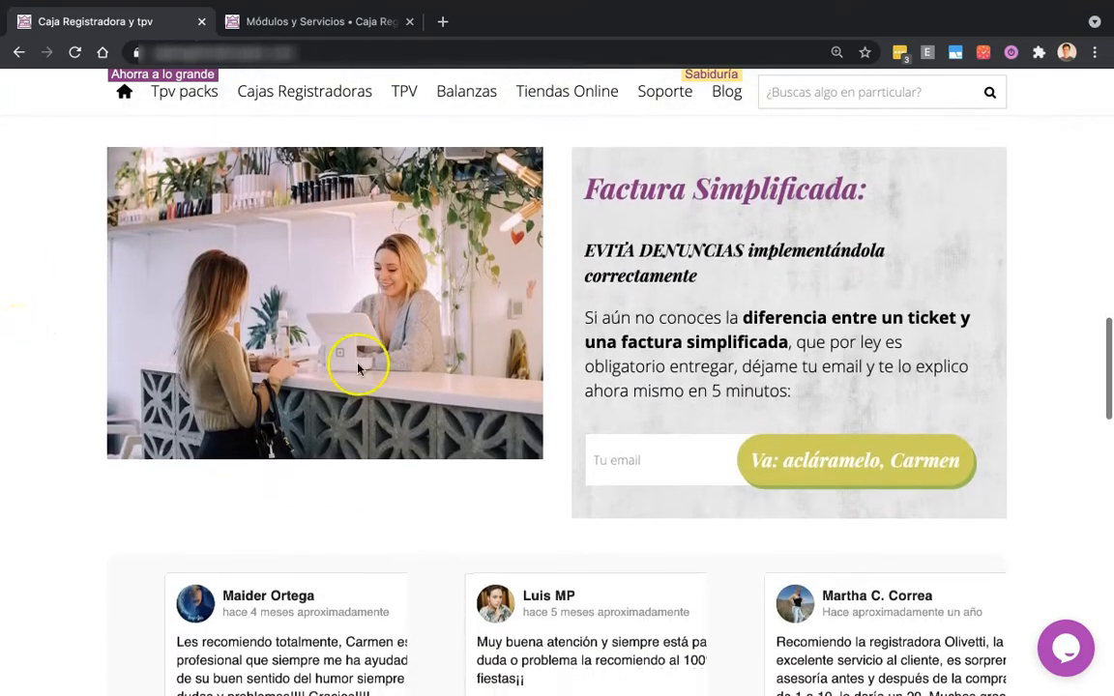
{"action": "scroll", "coordinate": [695, 298], "scroll_direction": "down", "scroll_amount": 5}
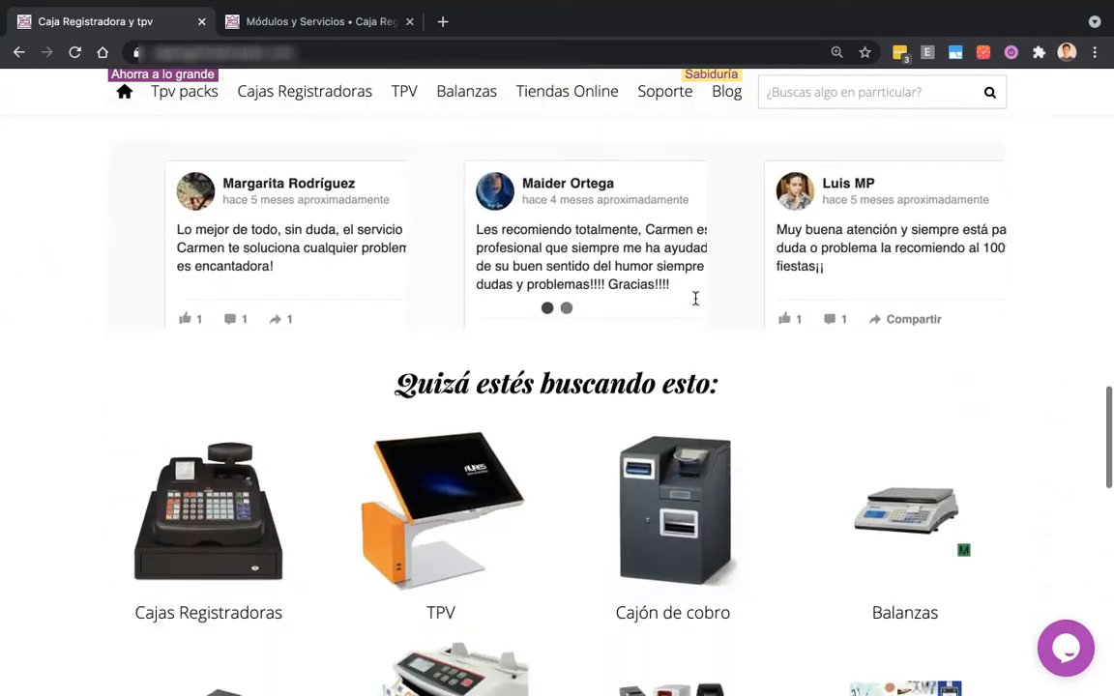
{"action": "scroll", "coordinate": [695, 299], "scroll_direction": "down", "scroll_amount": 3}
{"action": "right_click", "coordinate": [496, 292]}
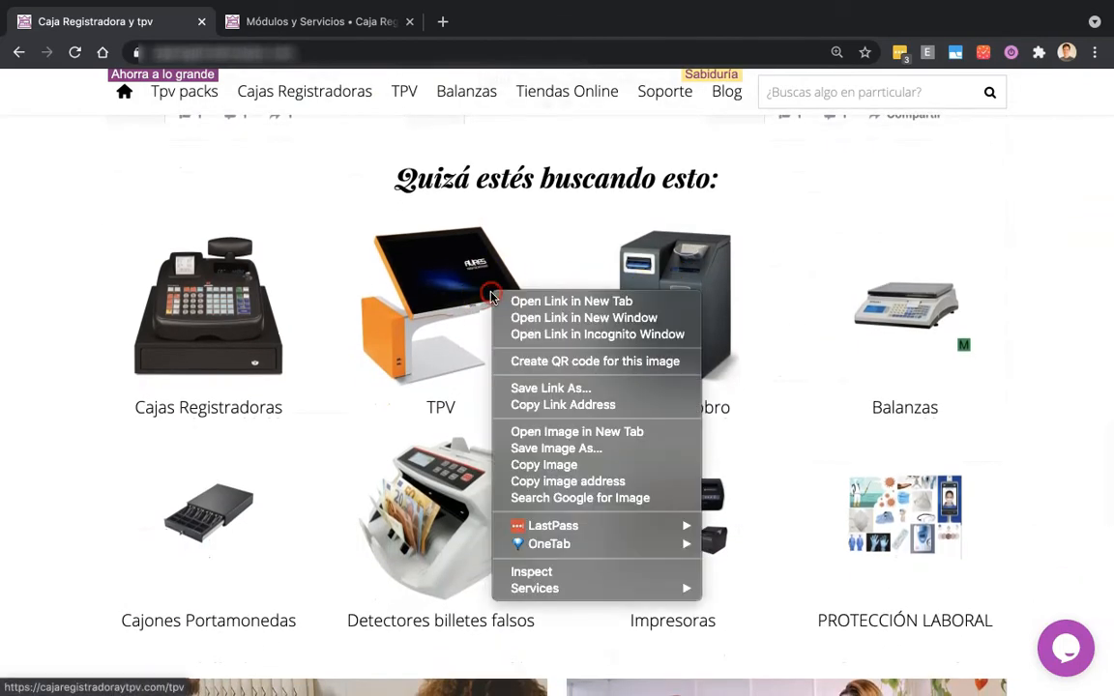
{"action": "left_click", "coordinate": [541, 570]}
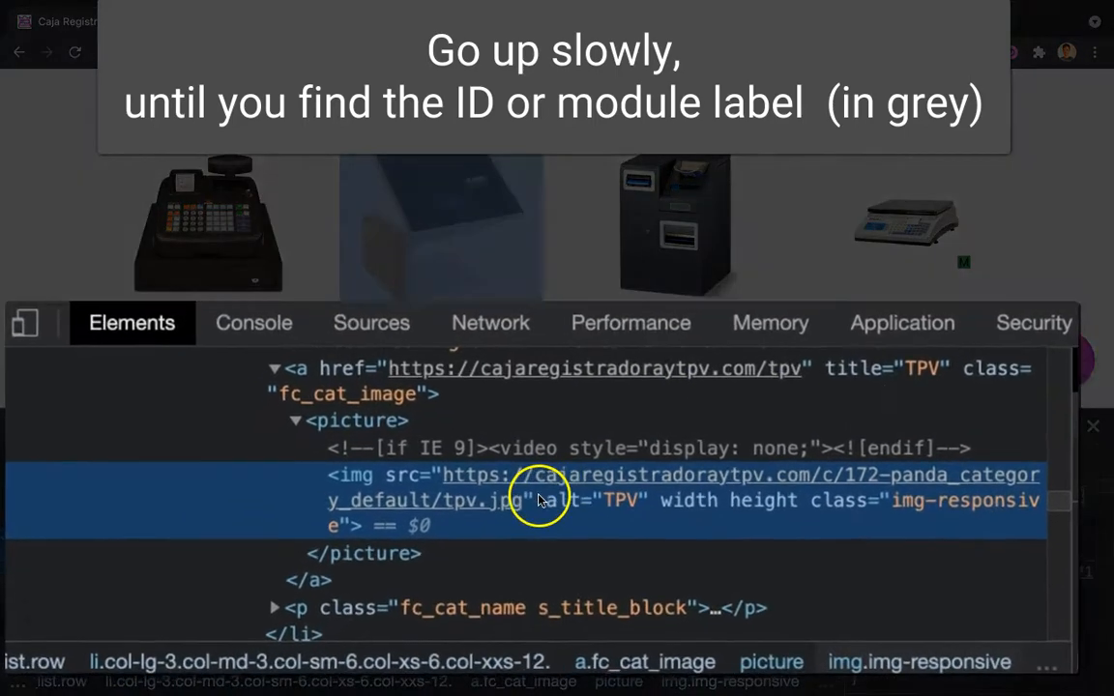
Step: Trace the element tree upward from the TPV image and select the grey "Featured categories" comment
{"action": "scroll", "coordinate": [303, 467], "scroll_direction": "up", "scroll_amount": 5}
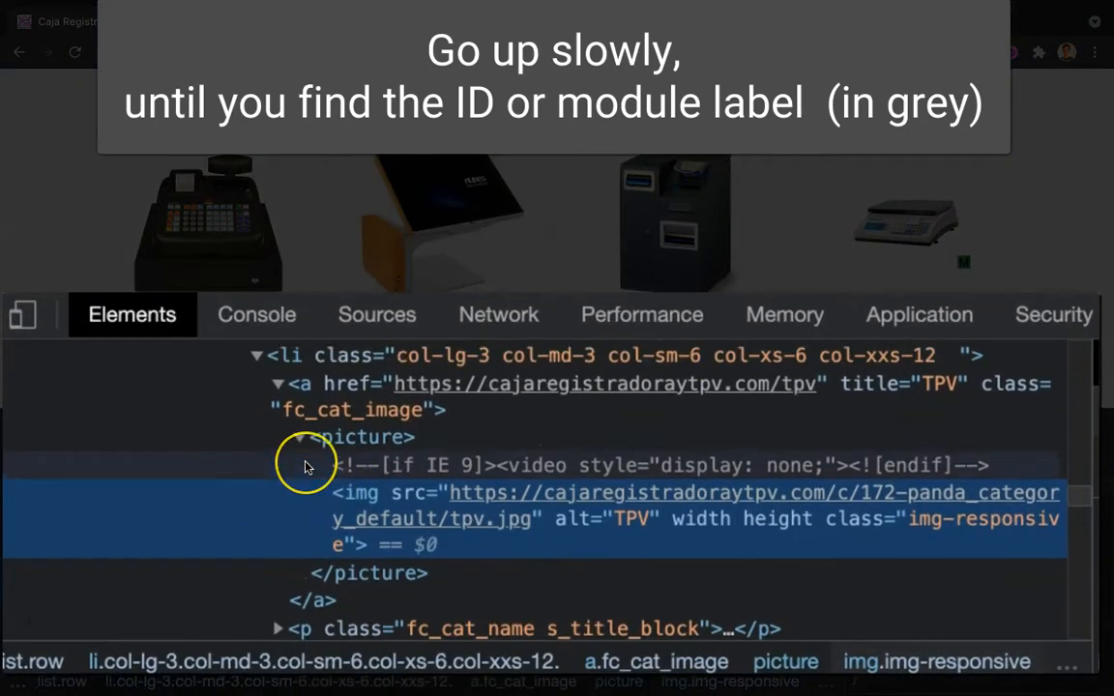
{"action": "scroll", "coordinate": [304, 467], "scroll_direction": "up", "scroll_amount": 4}
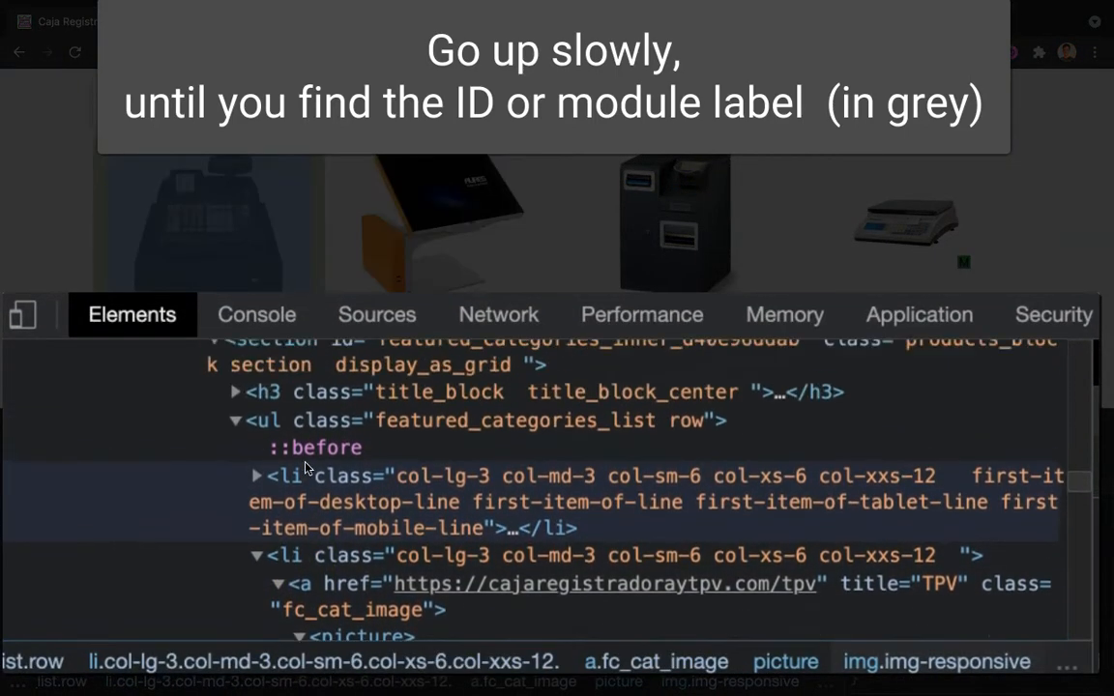
{"action": "scroll", "coordinate": [307, 467], "scroll_direction": "up", "scroll_amount": 3}
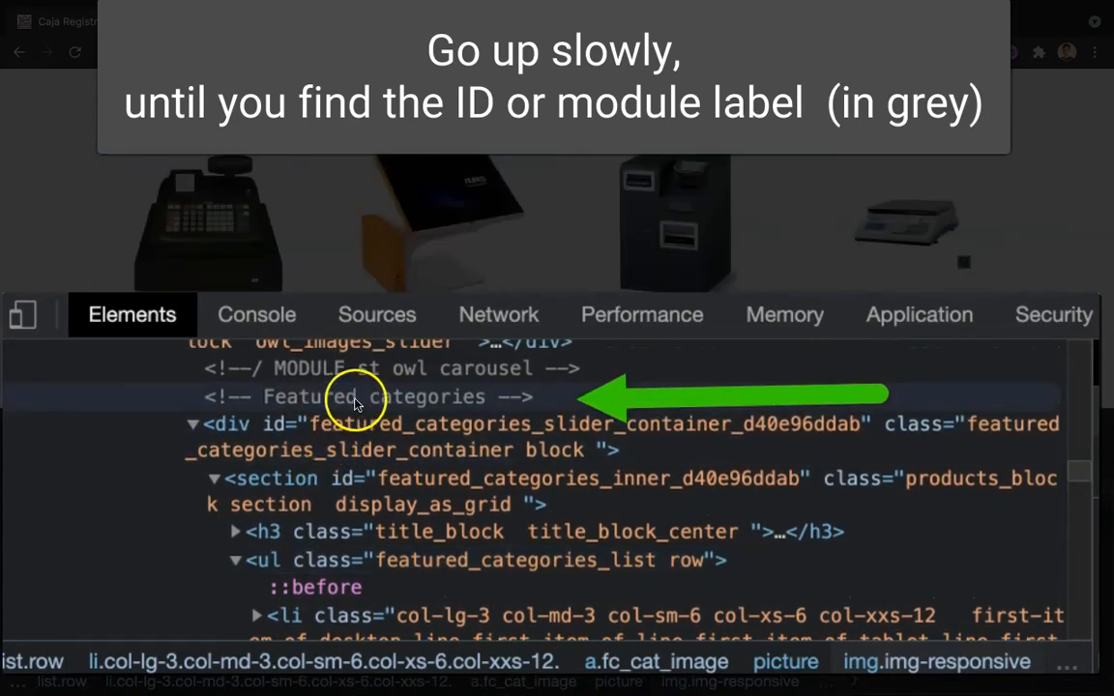
{"action": "left_click", "coordinate": [308, 405]}
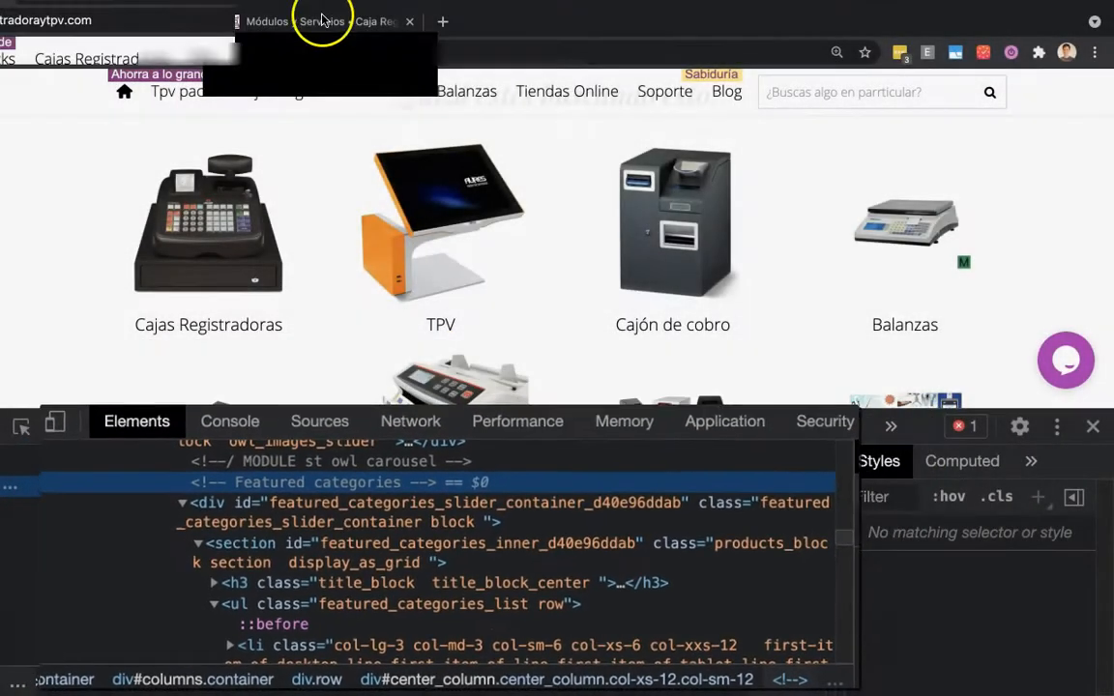
Step: Search the back office module list for "categories" and open the Featured categories module's configuration
{"action": "left_click", "coordinate": [322, 19]}
{"action": "left_click", "coordinate": [164, 301]}
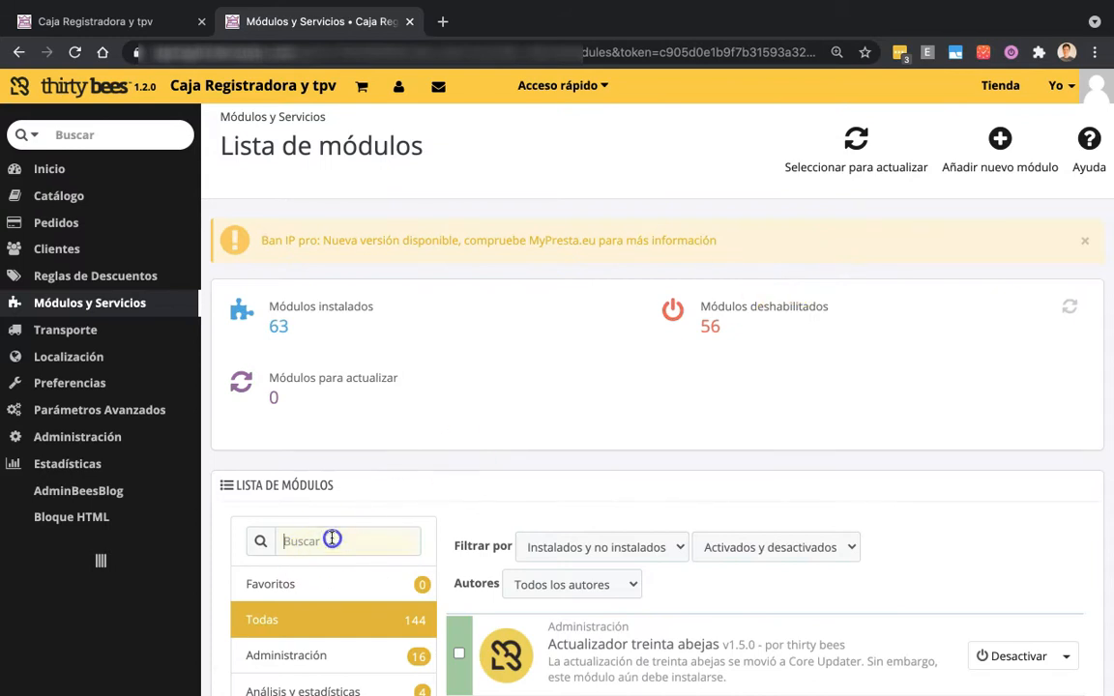
{"action": "left_click", "coordinate": [332, 538]}
{"action": "type", "text": "ccategori"}
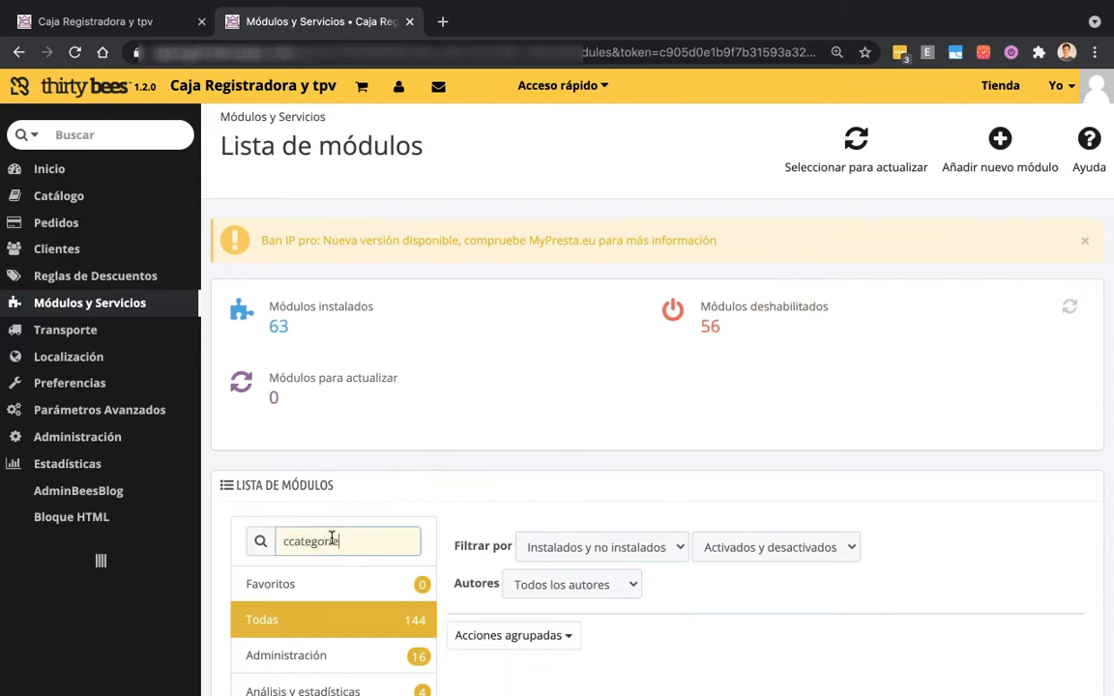
{"action": "key", "text": "Home"}
{"action": "key", "text": "Delete"}
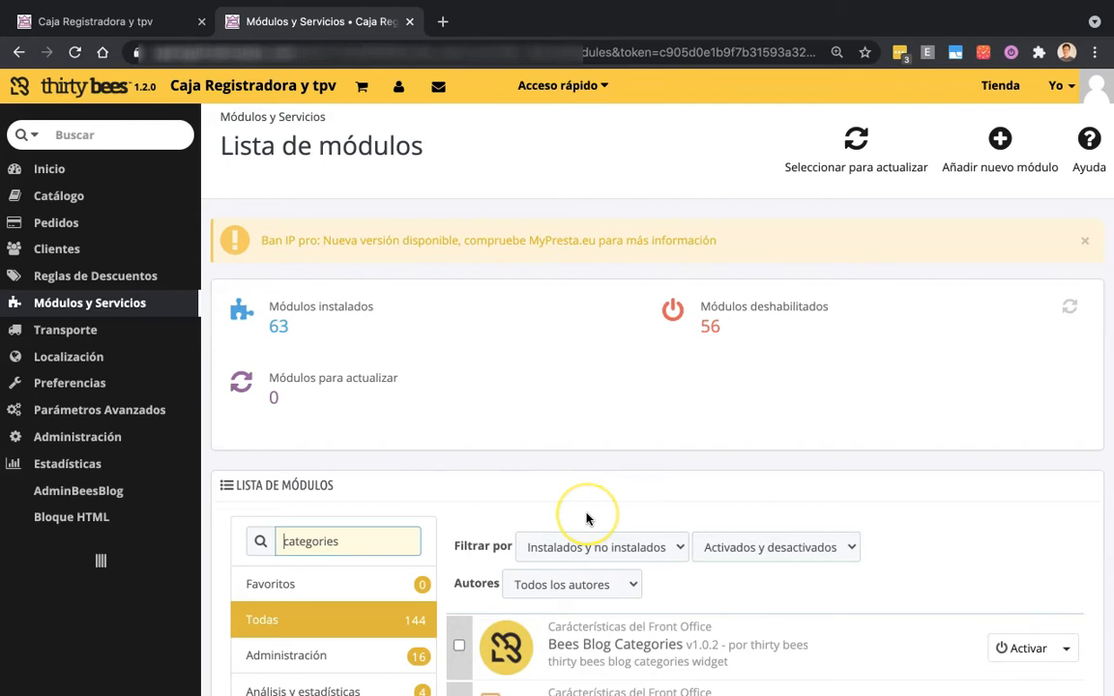
{"action": "scroll", "coordinate": [586, 519], "scroll_direction": "down", "scroll_amount": 4}
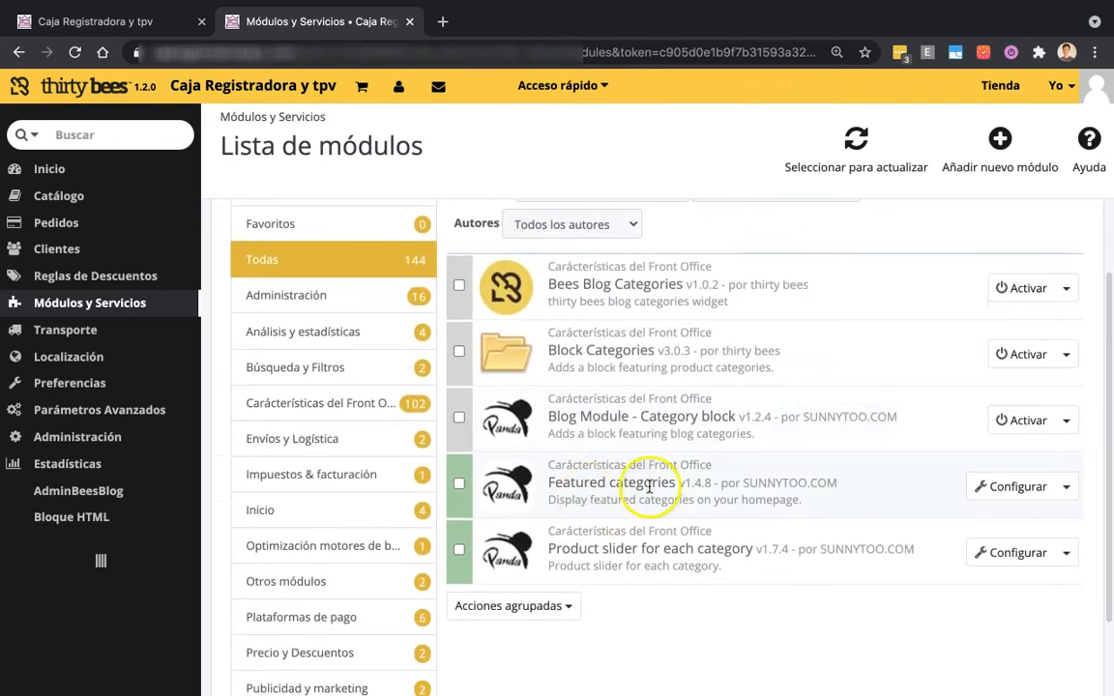
{"action": "left_click", "coordinate": [1027, 500]}
Step: Reset the back office page zoom to its default and return to the full module list
{"action": "key", "text": "ctrl+0"}
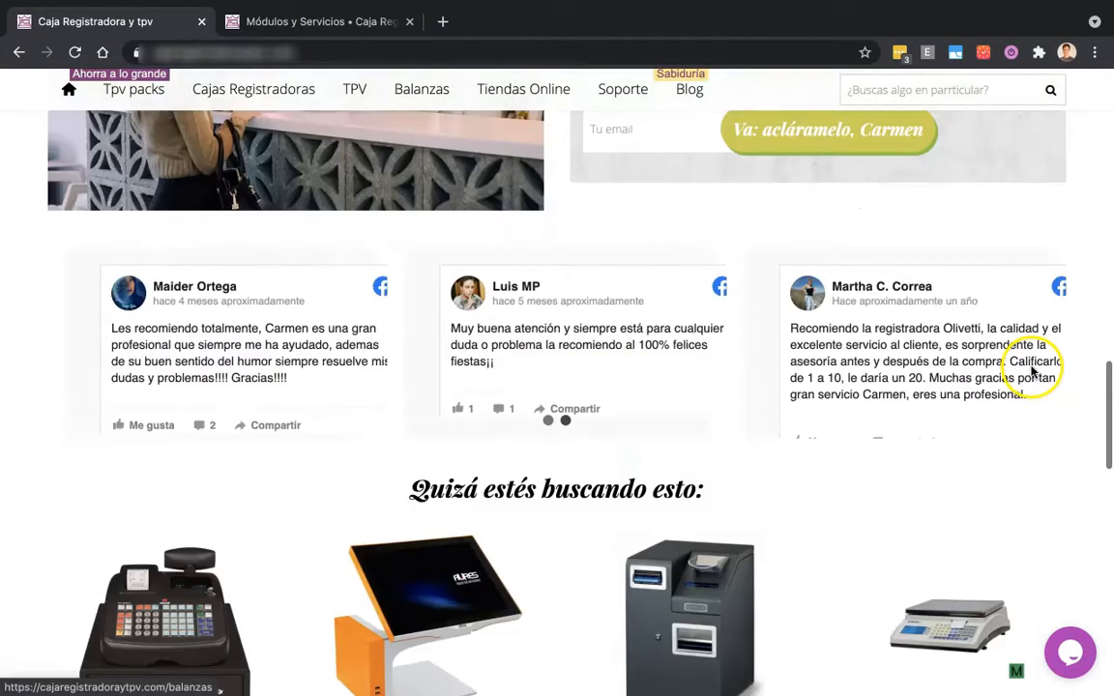
{"action": "scroll", "coordinate": [1025, 372], "scroll_direction": "up", "scroll_amount": 5}
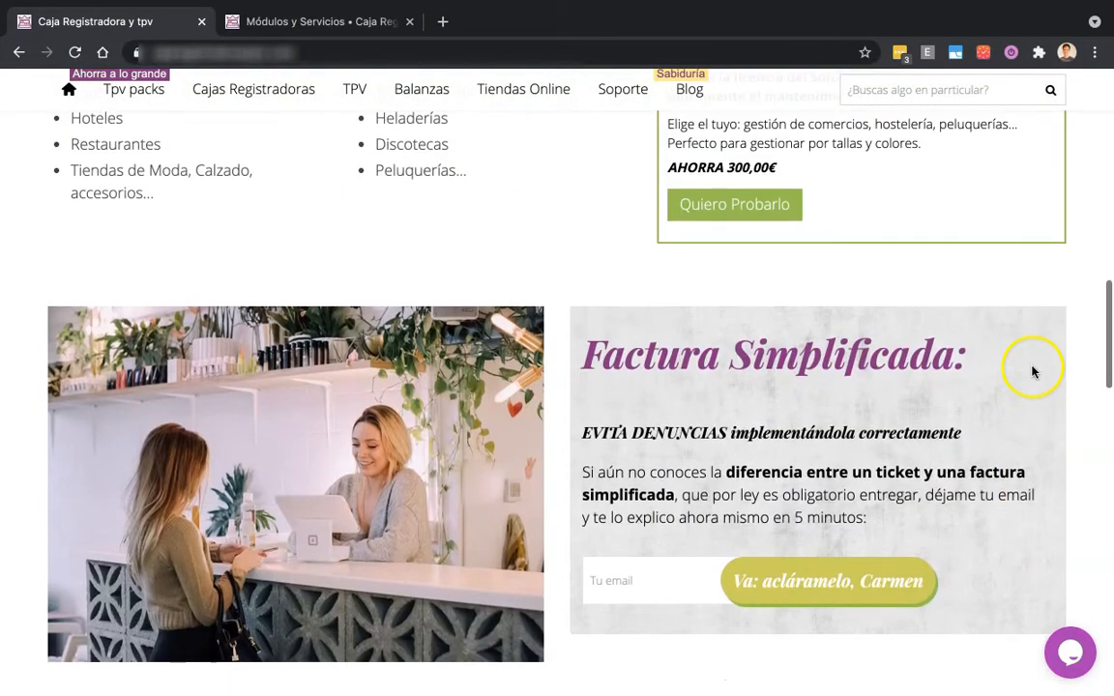
{"action": "left_click", "coordinate": [312, 22]}
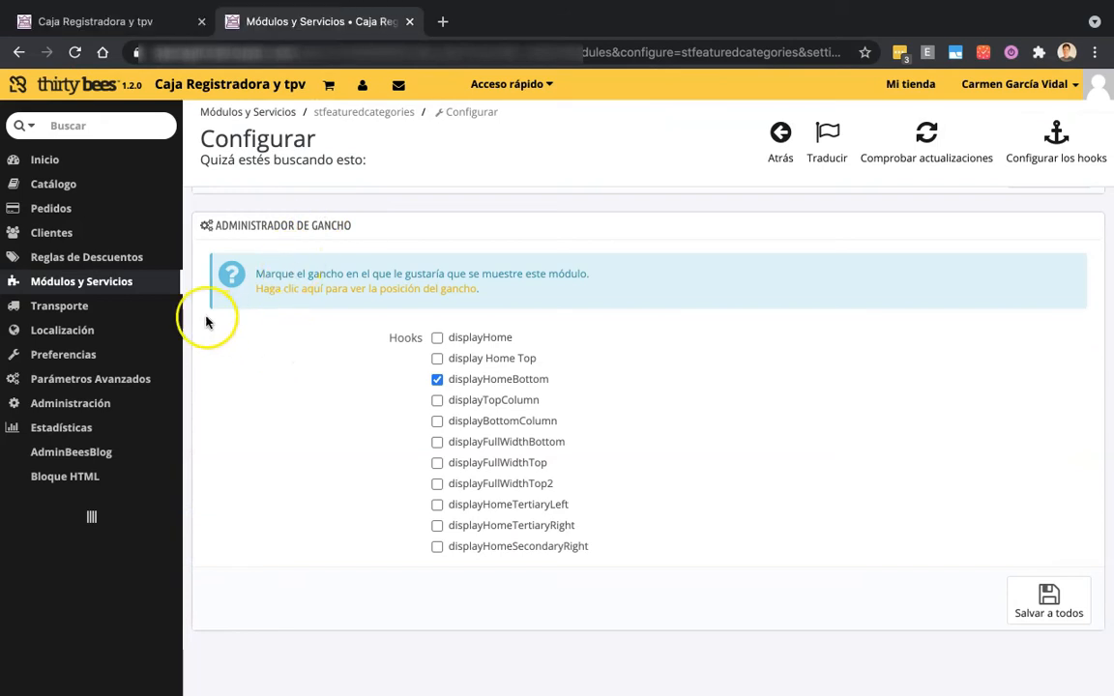
{"action": "mouse_move", "coordinate": [159, 294]}
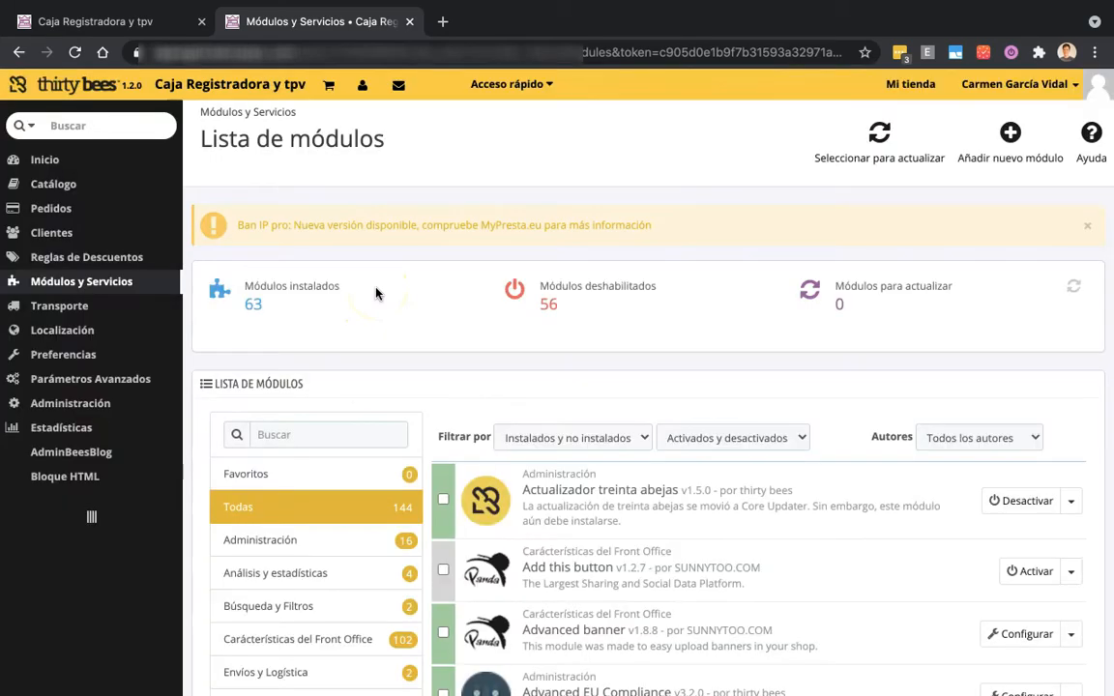
Step: Search the module list for "content", open the Custom Content Block module's configuration and look over its block list
{"action": "left_click", "coordinate": [334, 434]}
{"action": "type", "text": "content"}
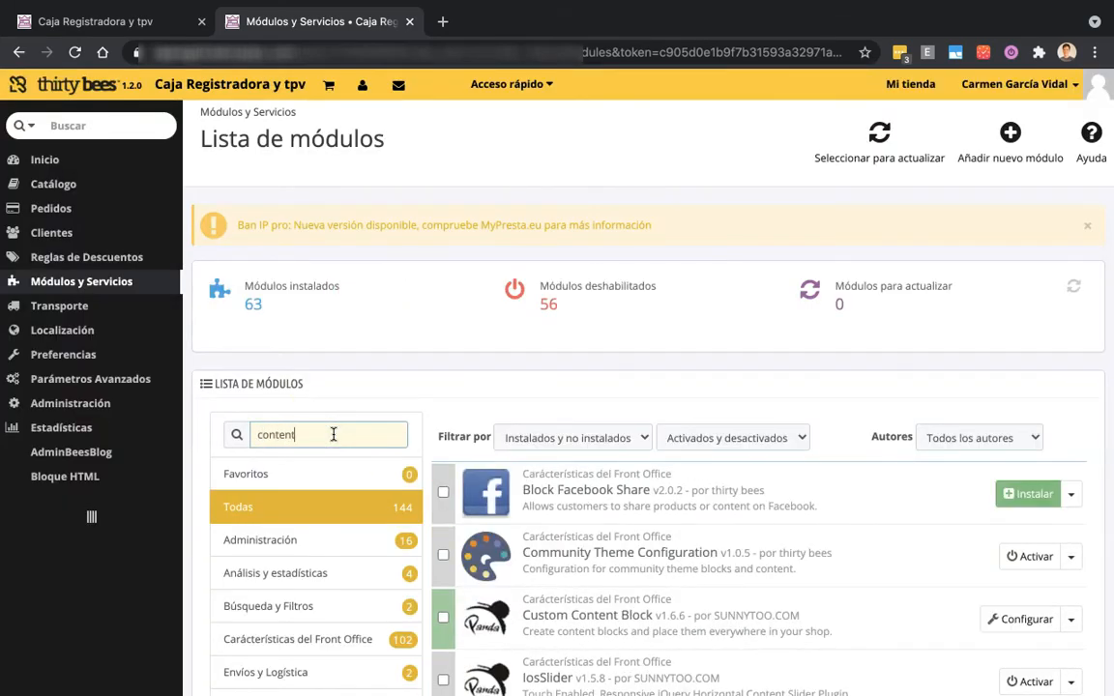
{"action": "scroll", "coordinate": [706, 498], "scroll_direction": "down", "scroll_amount": 3}
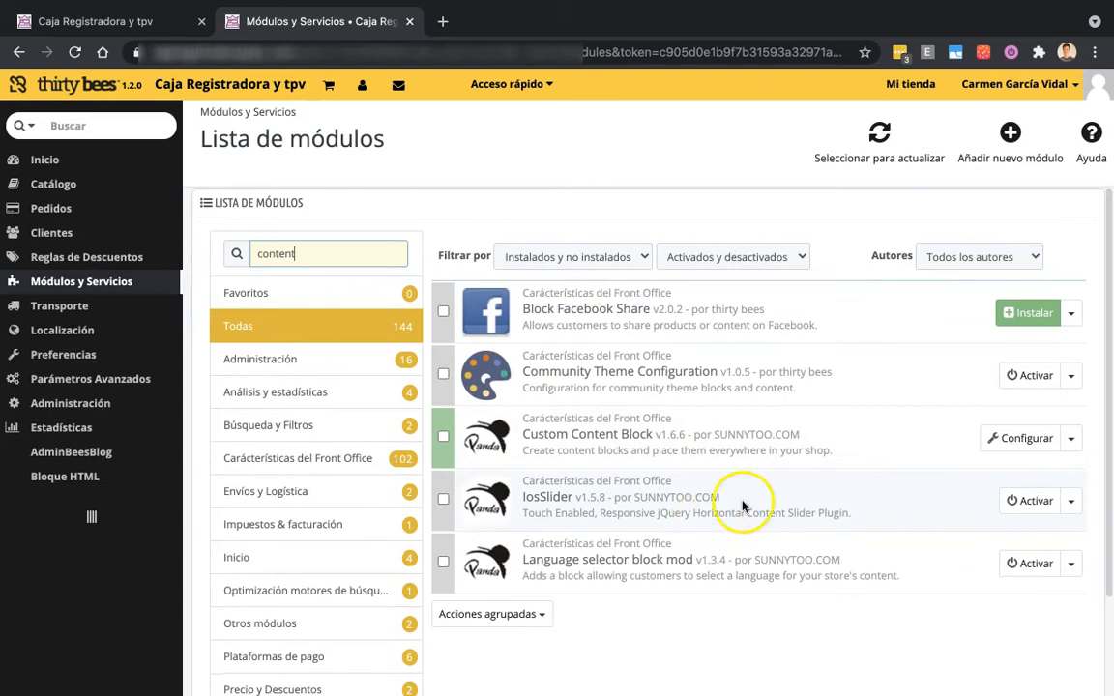
{"action": "left_click", "coordinate": [1016, 436]}
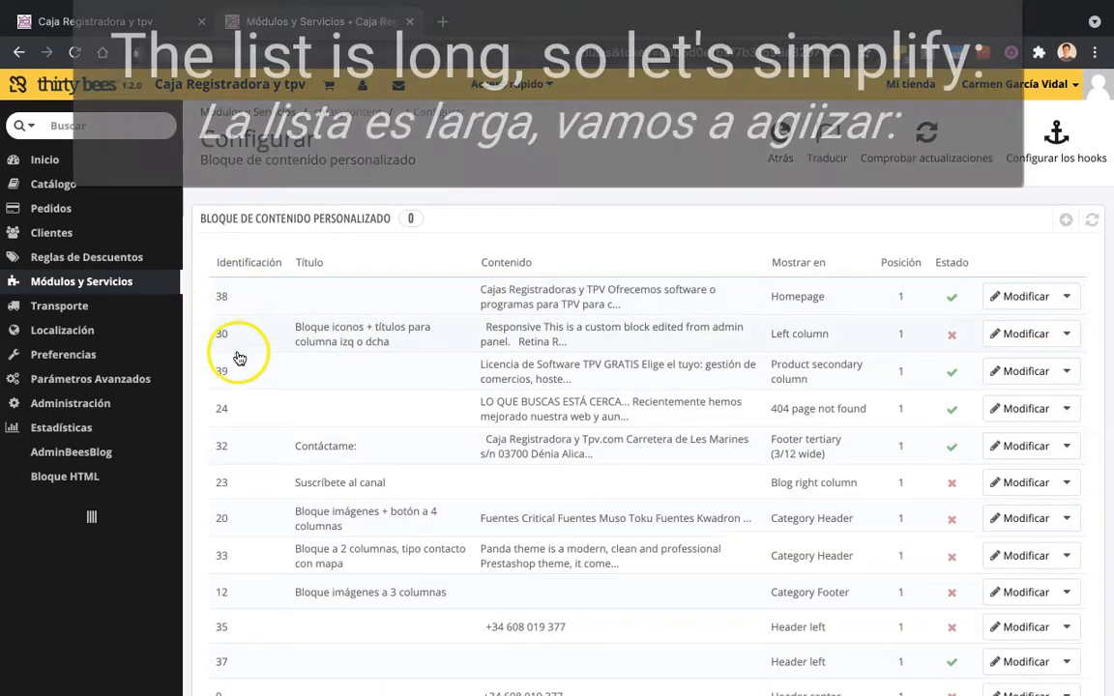
{"action": "scroll", "coordinate": [227, 297], "scroll_direction": "down", "scroll_amount": 6}
{"action": "scroll", "coordinate": [237, 360], "scroll_direction": "up", "scroll_amount": 8}
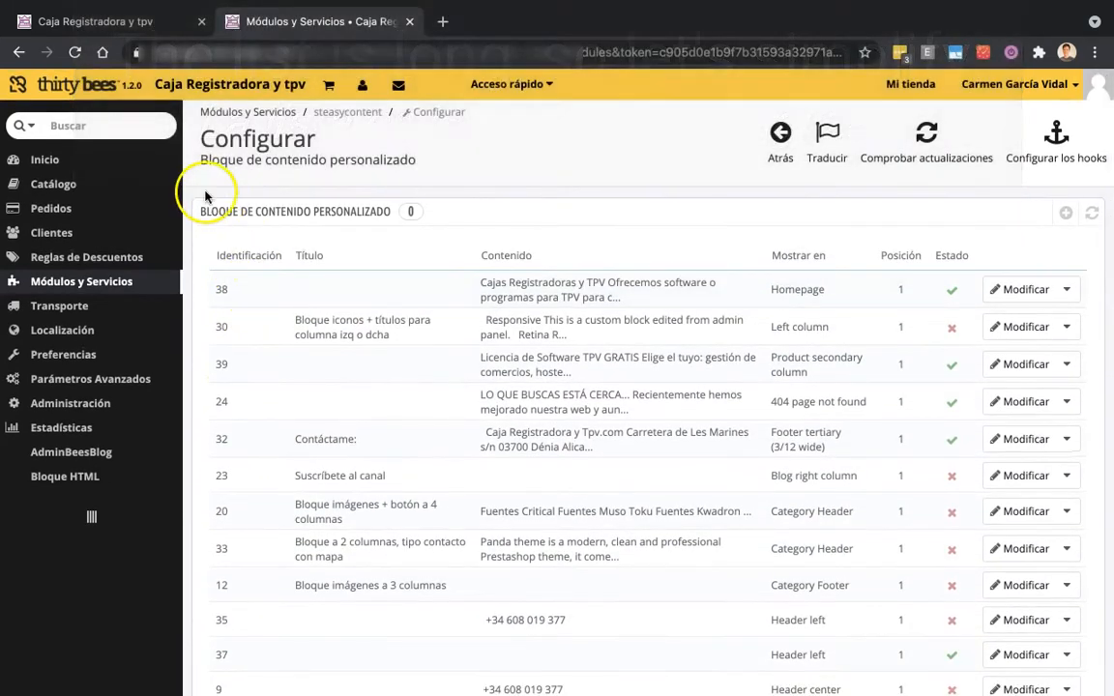
Step: Inspect the paragraph under the "Cajas Registradoras y TPV" heading on the shop's home page
{"action": "left_click", "coordinate": [83, 19]}
{"action": "scroll", "coordinate": [392, 154], "scroll_direction": "up", "scroll_amount": 1}
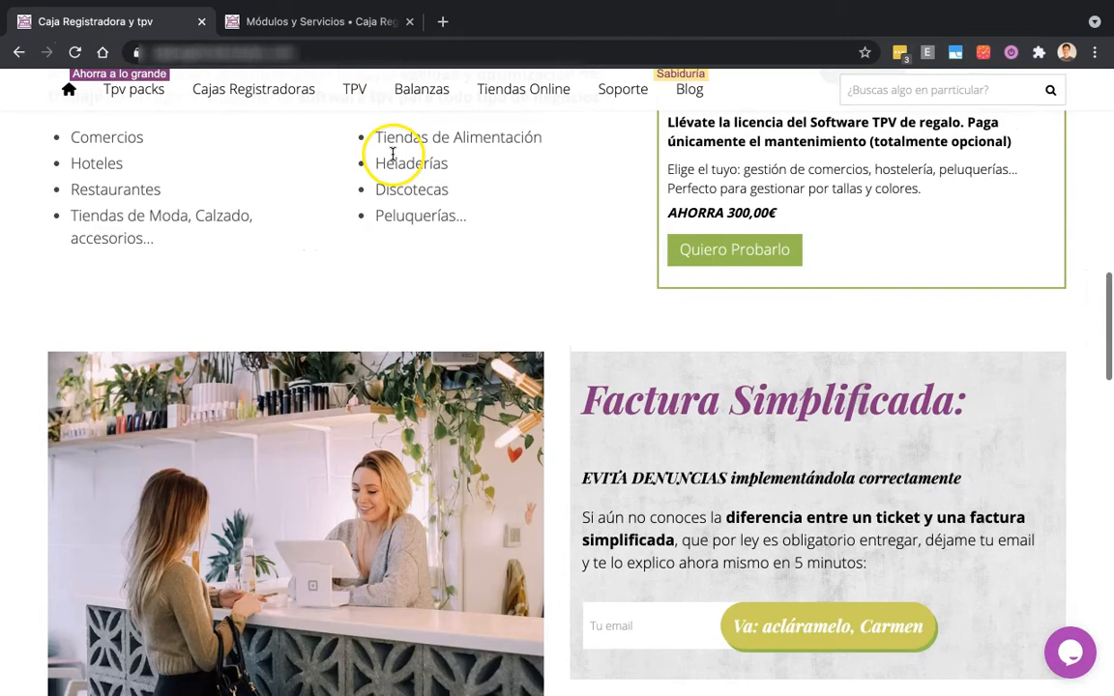
{"action": "scroll", "coordinate": [517, 299], "scroll_direction": "up", "scroll_amount": 5}
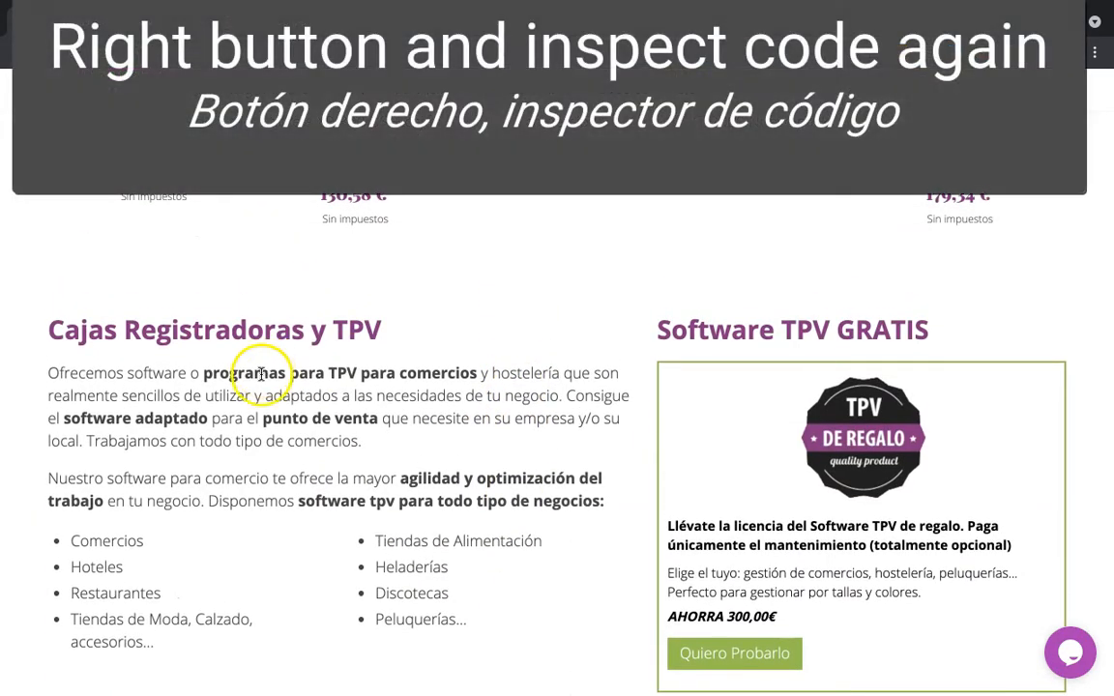
{"action": "right_click", "coordinate": [264, 397]}
{"action": "left_click", "coordinate": [335, 509]}
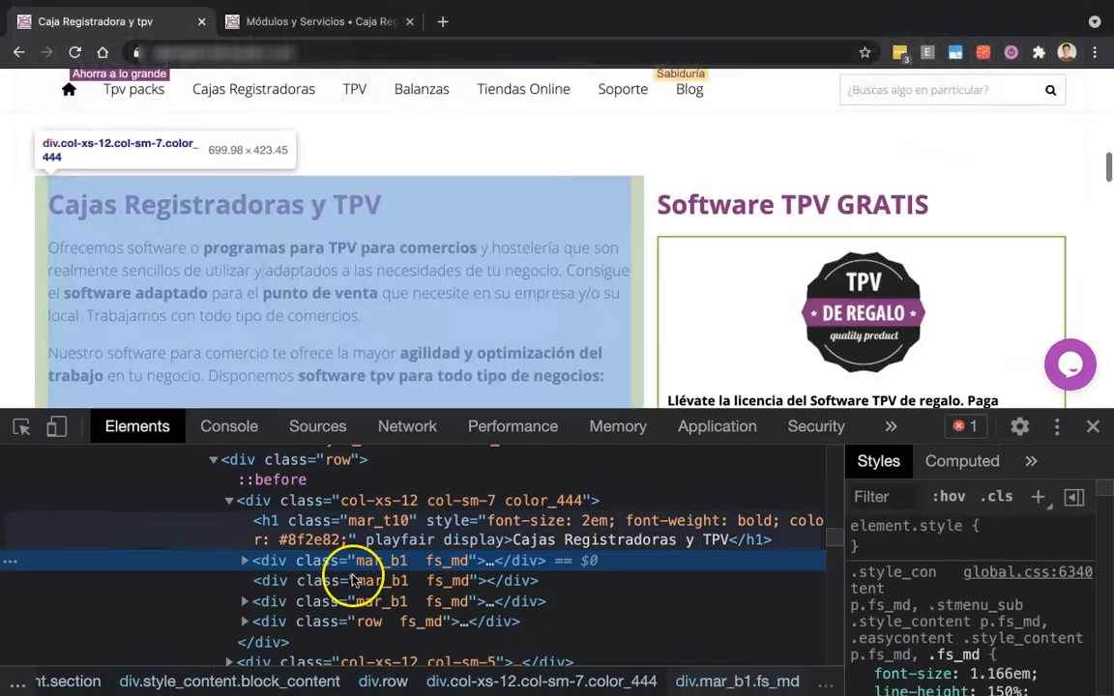
Step: Trace the element tree upward from the paragraph to its "st easy content" aside and select the id easycontent_38
{"action": "scroll", "coordinate": [230, 547], "scroll_direction": "up", "scroll_amount": 1}
{"action": "scroll", "coordinate": [251, 542], "scroll_direction": "up", "scroll_amount": 3}
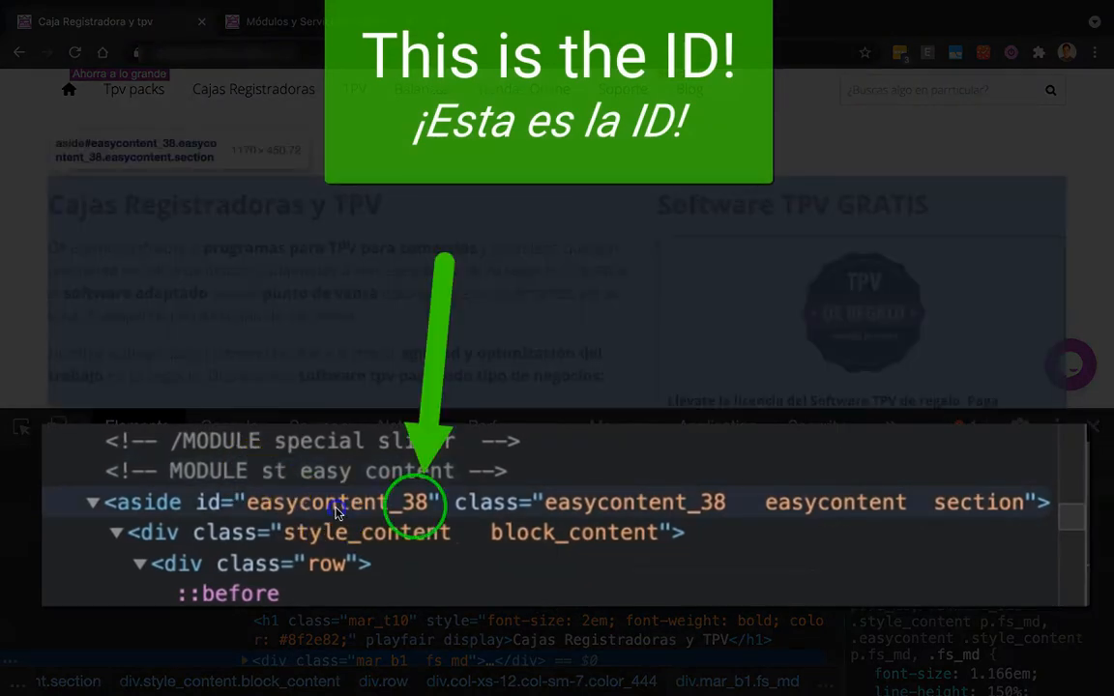
{"action": "left_click", "coordinate": [336, 513]}
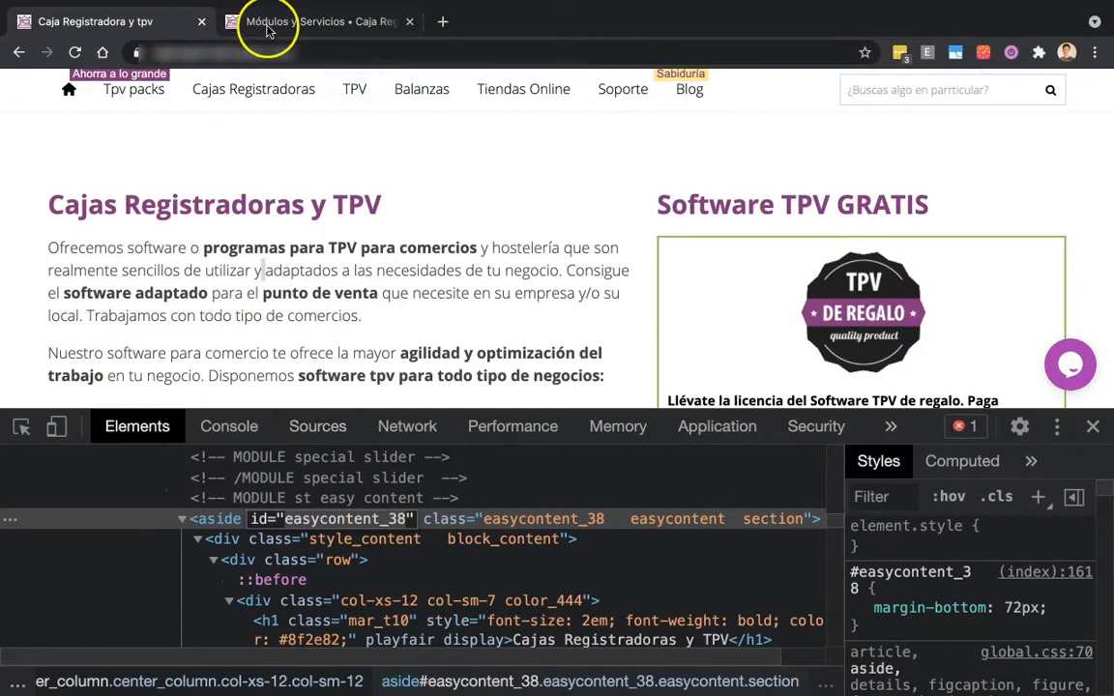
Step: Find 38 in the back office's custom content block list and open that block for editing
{"action": "left_click", "coordinate": [261, 24]}
{"action": "key", "text": "ctrl+f"}
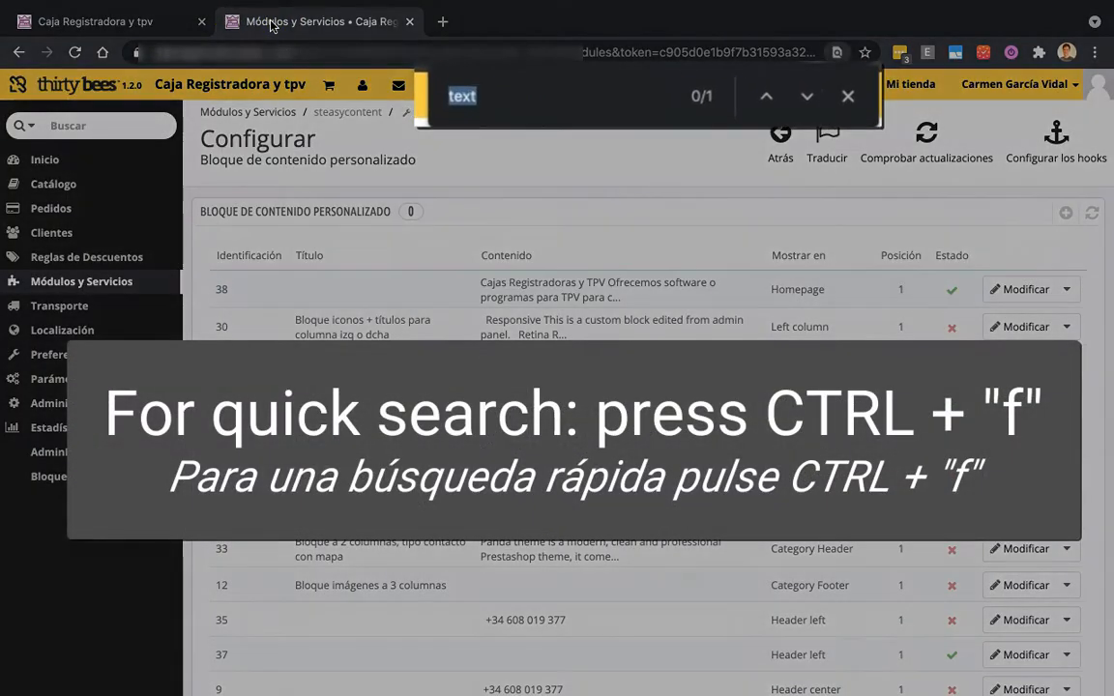
{"action": "type", "text": "38"}
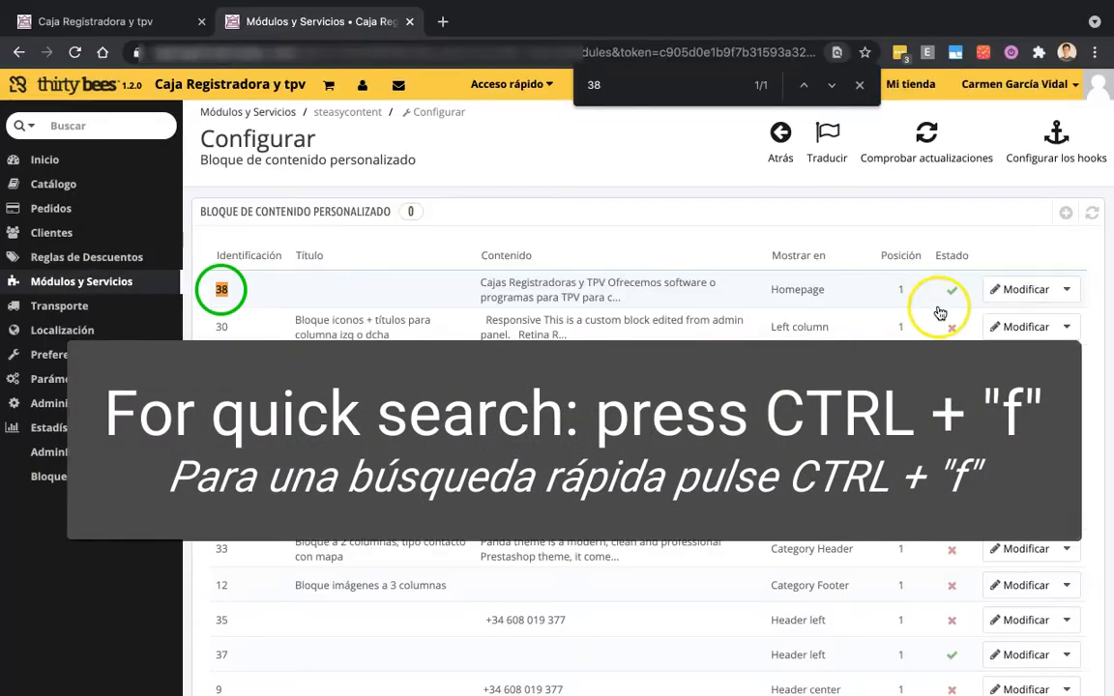
{"action": "left_click", "coordinate": [1027, 290]}
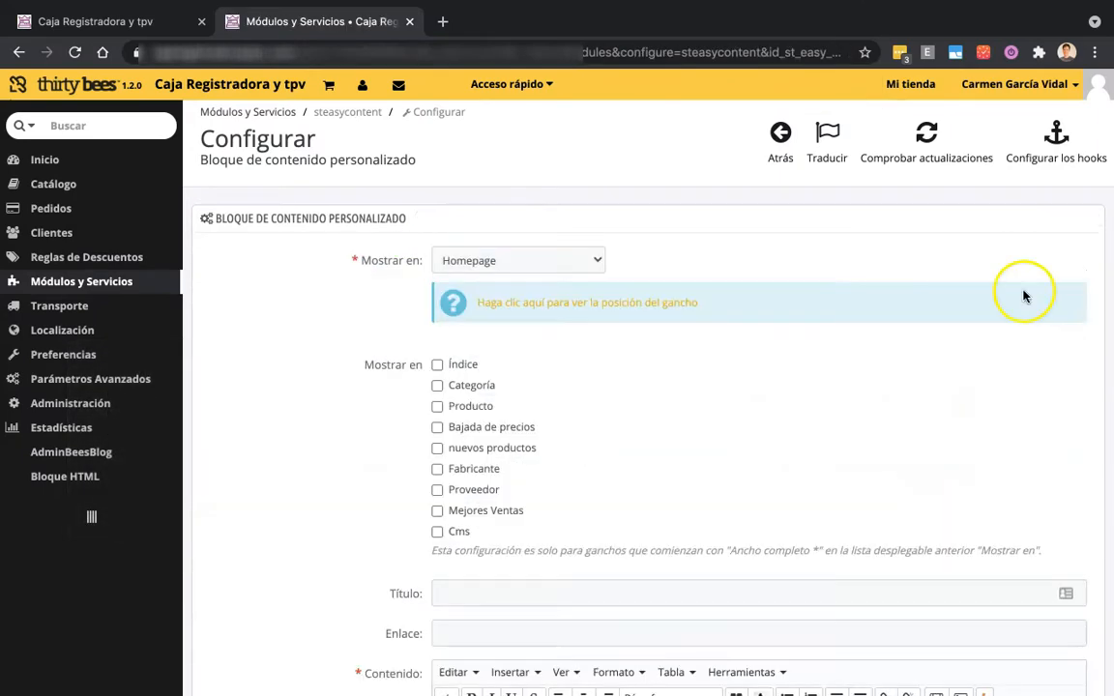
Step: Examine the block's content in the editor, from "Cajas Registradoras y TPV" through "Software TPV GRATIS"
{"action": "scroll", "coordinate": [316, 422], "scroll_direction": "down", "scroll_amount": 4}
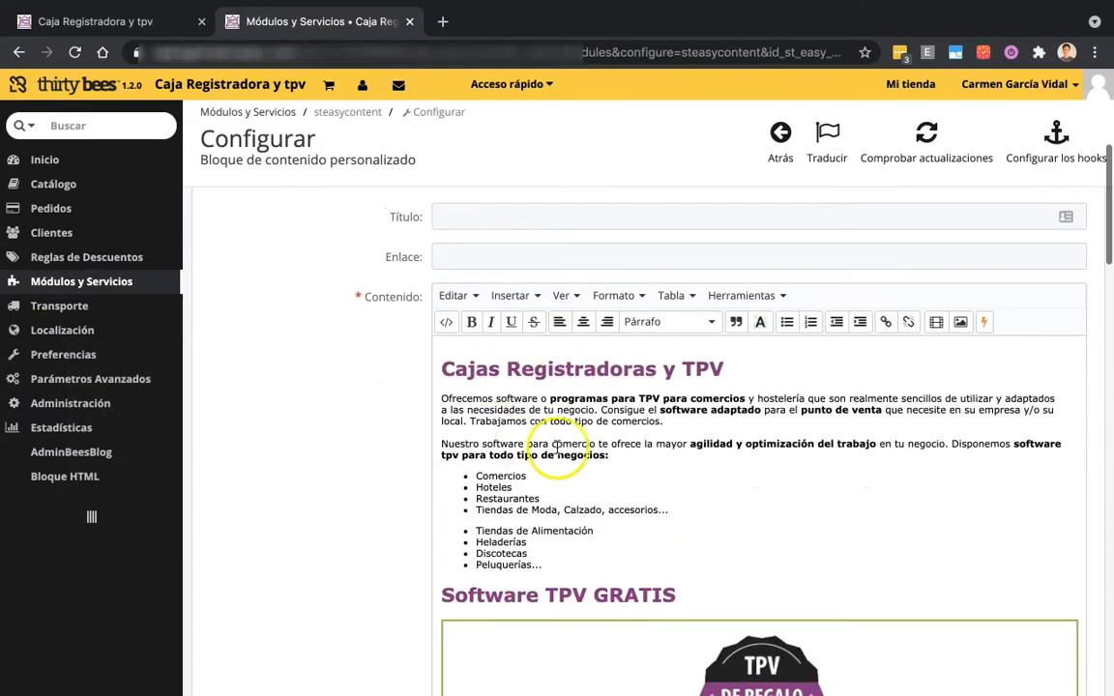
{"action": "scroll", "coordinate": [593, 580], "scroll_direction": "down", "scroll_amount": 5}
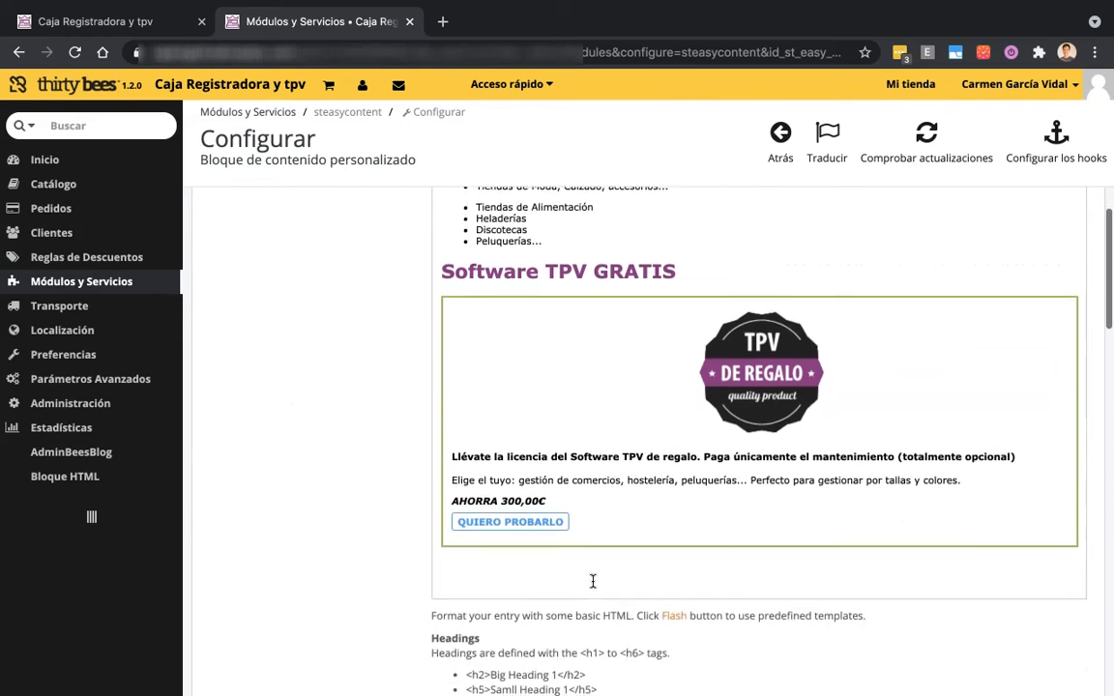
{"action": "scroll", "coordinate": [593, 580], "scroll_direction": "up", "scroll_amount": 4}
{"action": "left_click", "coordinate": [451, 401]}
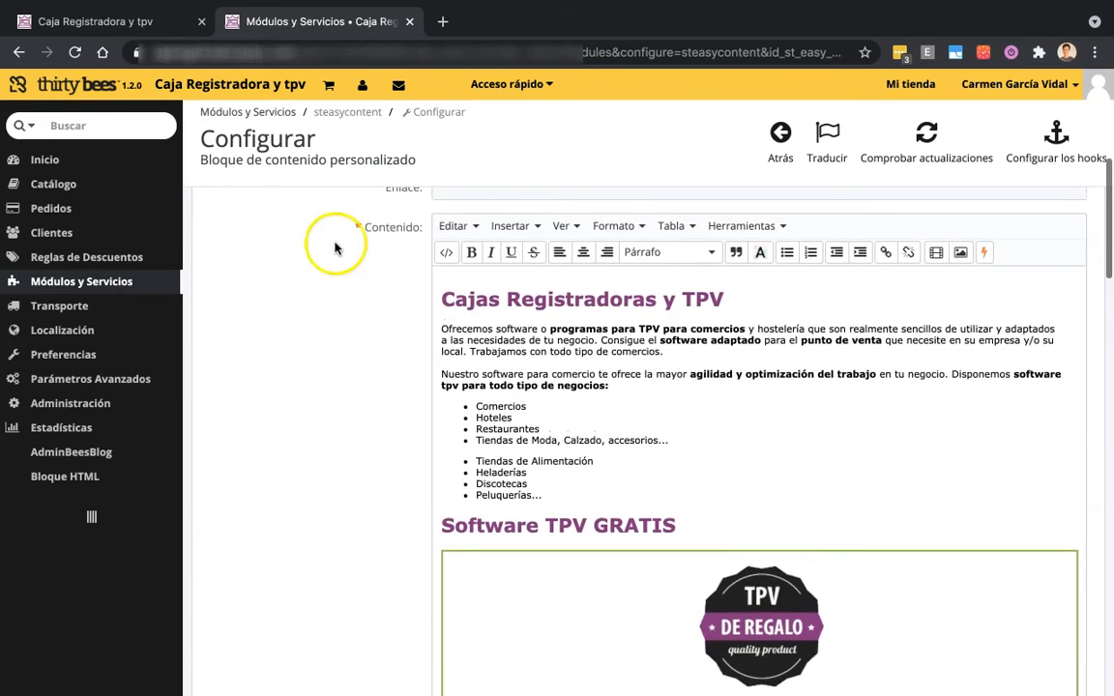
Step: Return to the shop's home page, compare the "Cajas Registradoras y TPV" block and close the developer tools
{"action": "left_click", "coordinate": [107, 21]}
{"action": "scroll", "coordinate": [326, 340], "scroll_direction": "down", "scroll_amount": 4}
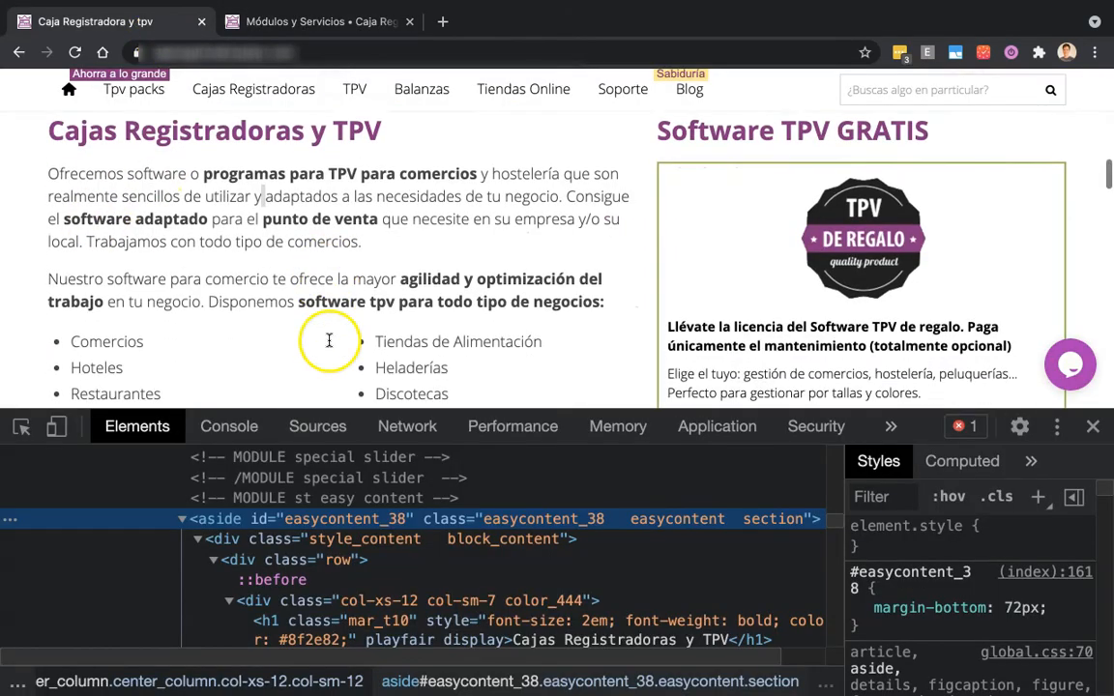
{"action": "left_click", "coordinate": [1092, 426]}
{"action": "scroll", "coordinate": [926, 456], "scroll_direction": "down", "scroll_amount": 7}
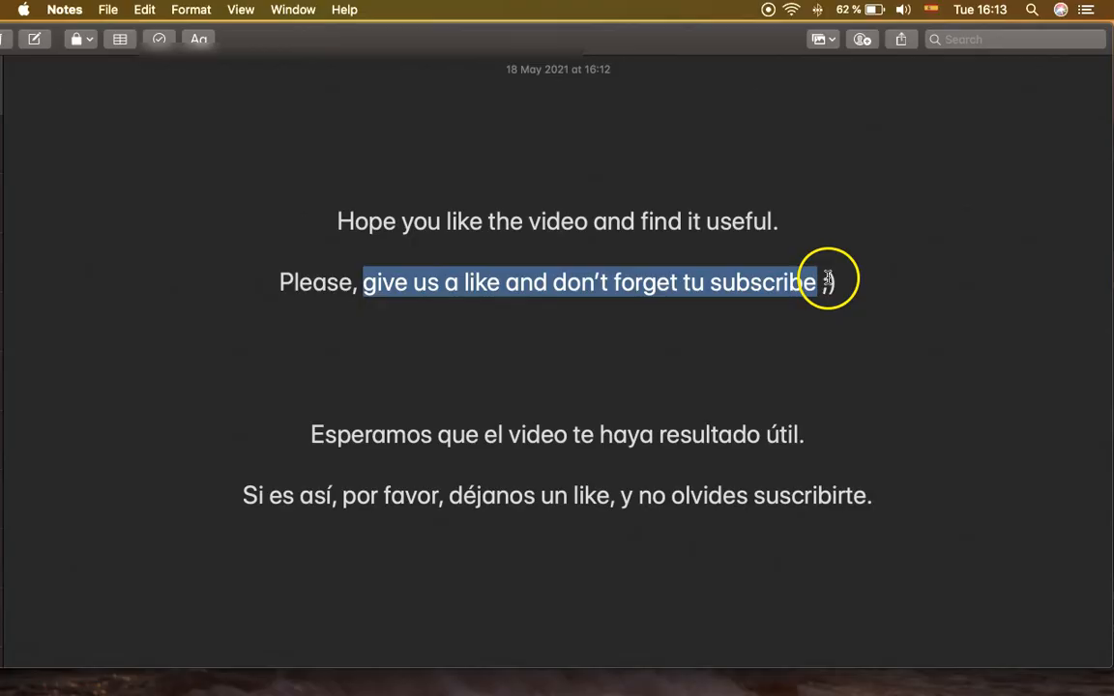
Step: In Notes, make "give us a like and don't forget tu subscribe" and "déjanos un like, y no olvides suscribirte" bold
{"action": "left_click", "coordinate": [841, 394]}
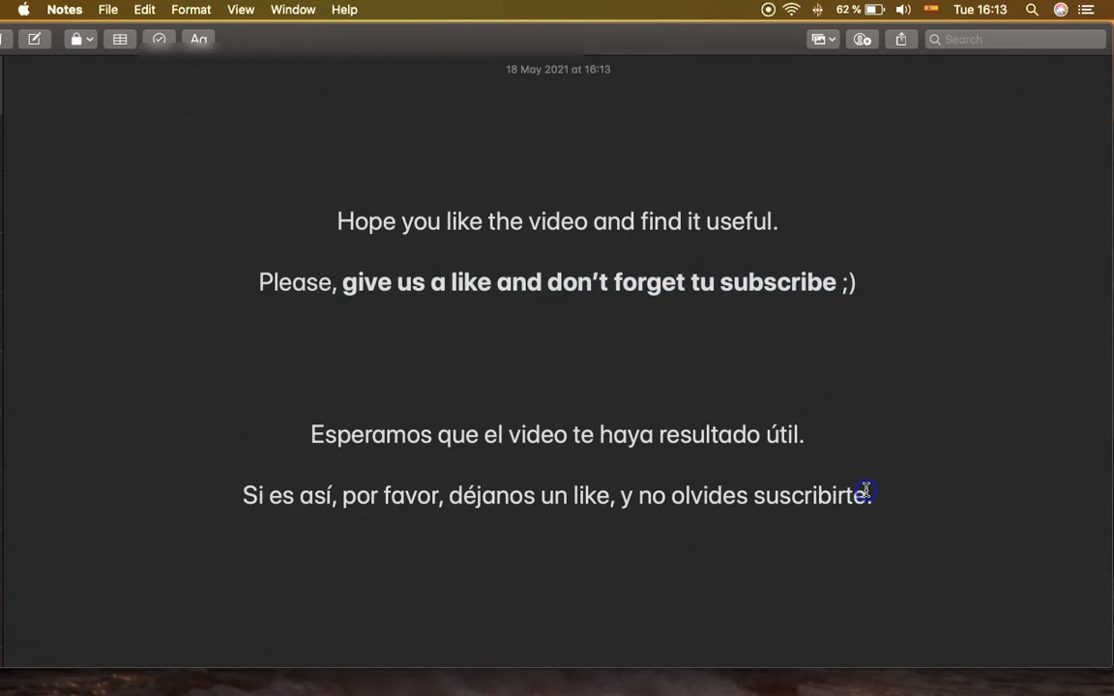
{"action": "key", "text": "shift+super+Left"}
{"action": "key", "text": "shift+alt+Right"}
{"action": "key", "text": "shift+alt+Right"}
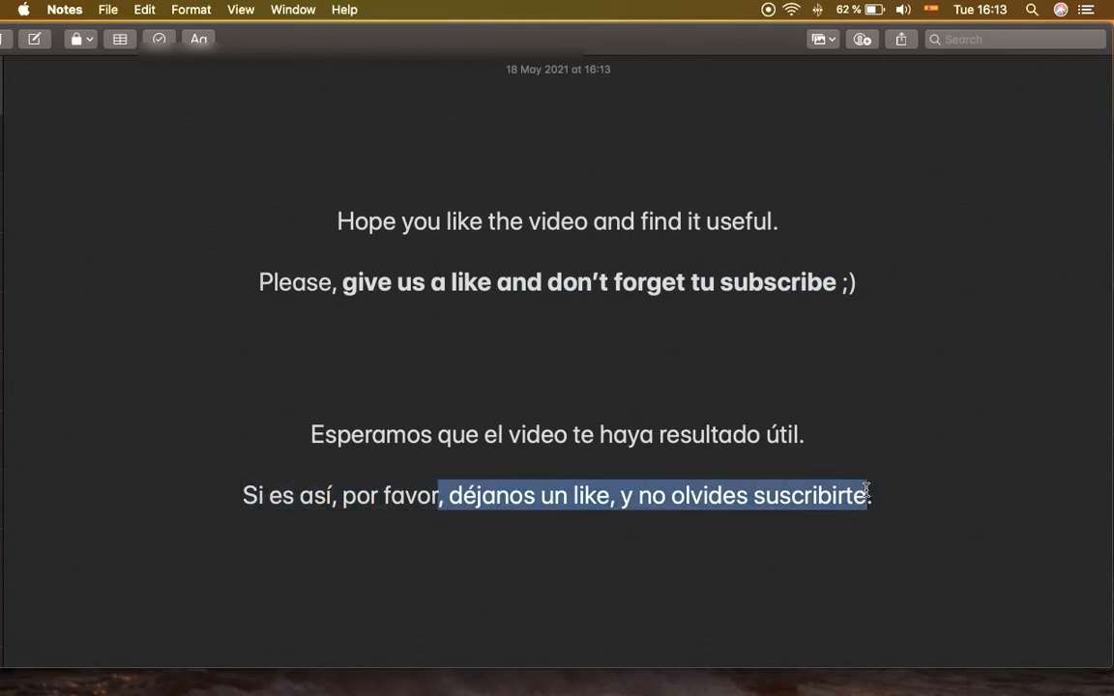
{"action": "key", "text": "super+b"}
{"action": "left_click", "coordinate": [1105, 553]}
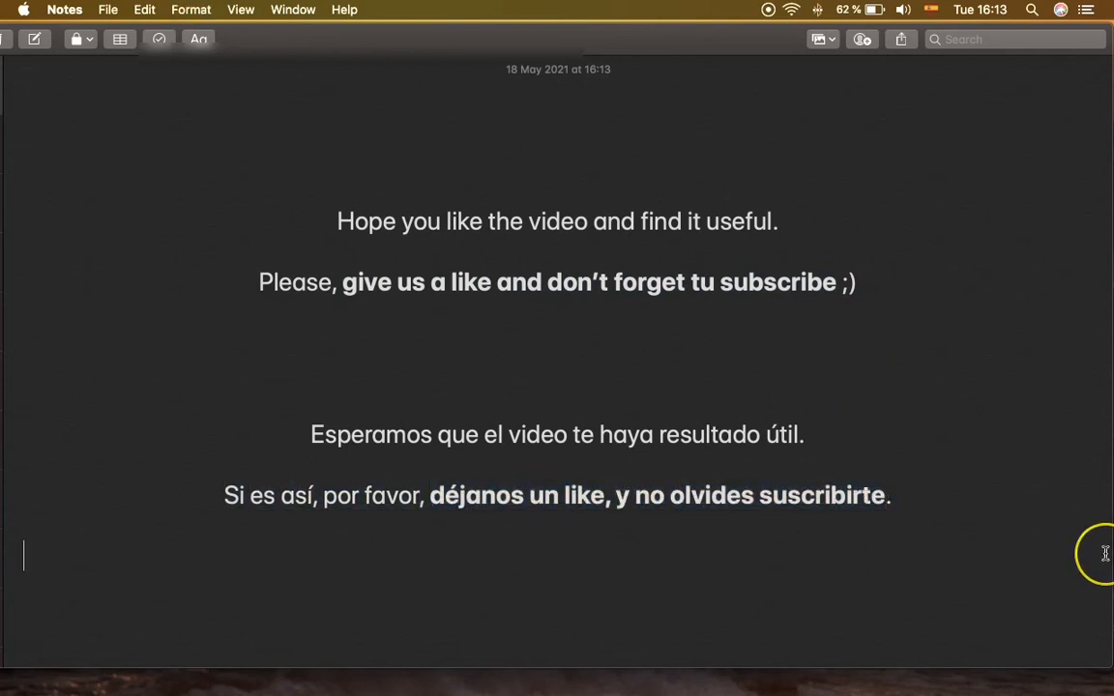